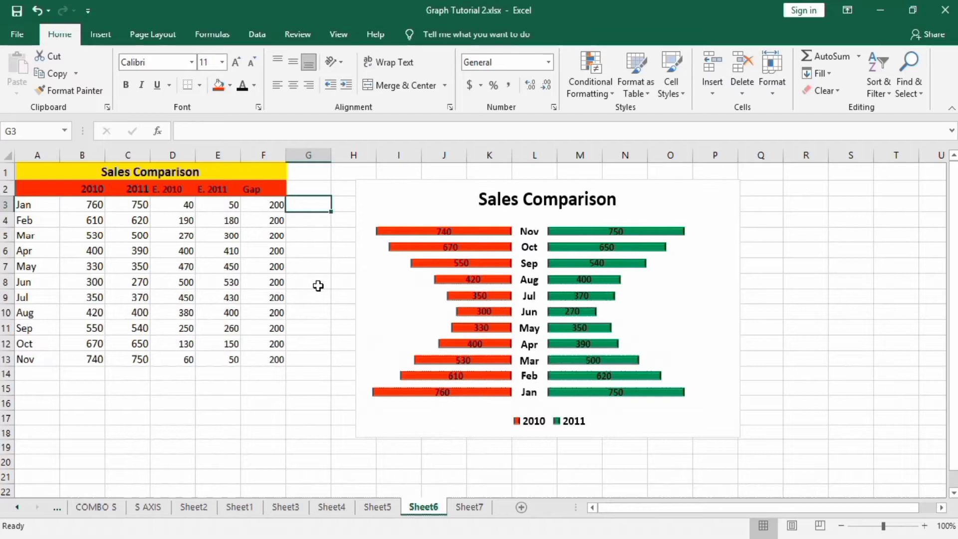
# On Sheet7, fill the E. 2010 column, D3 to D13, with the formula =800-B3.
pyautogui.click(465, 508)
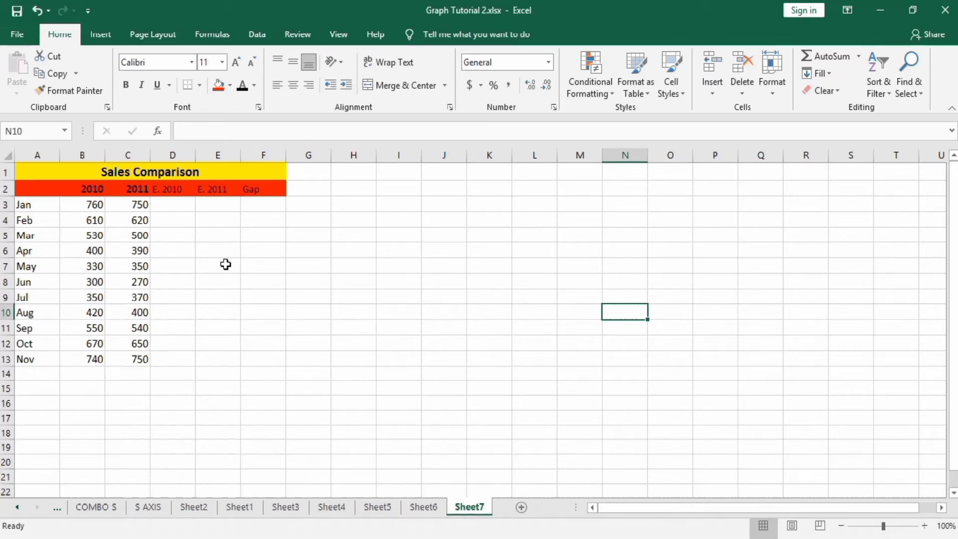
pyautogui.click(171, 207)
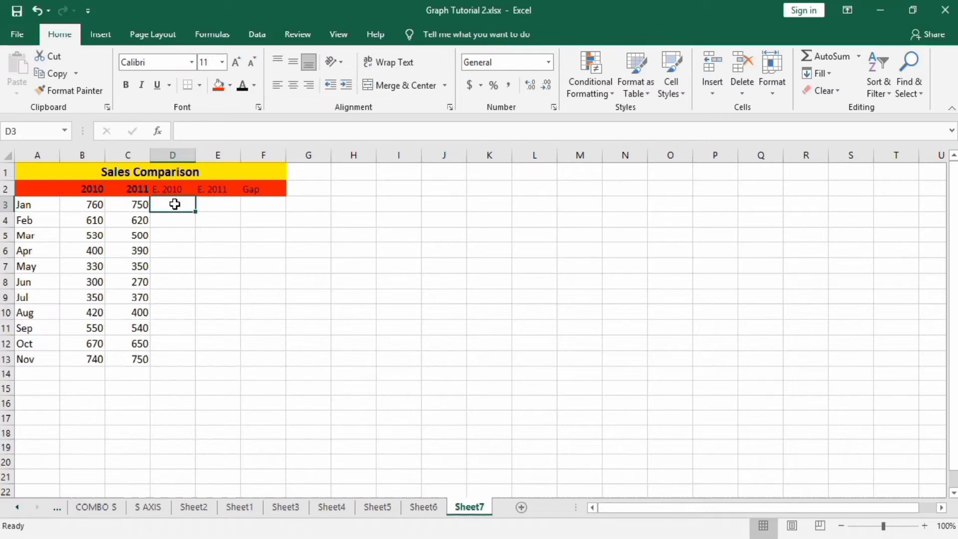
pyautogui.write('=')
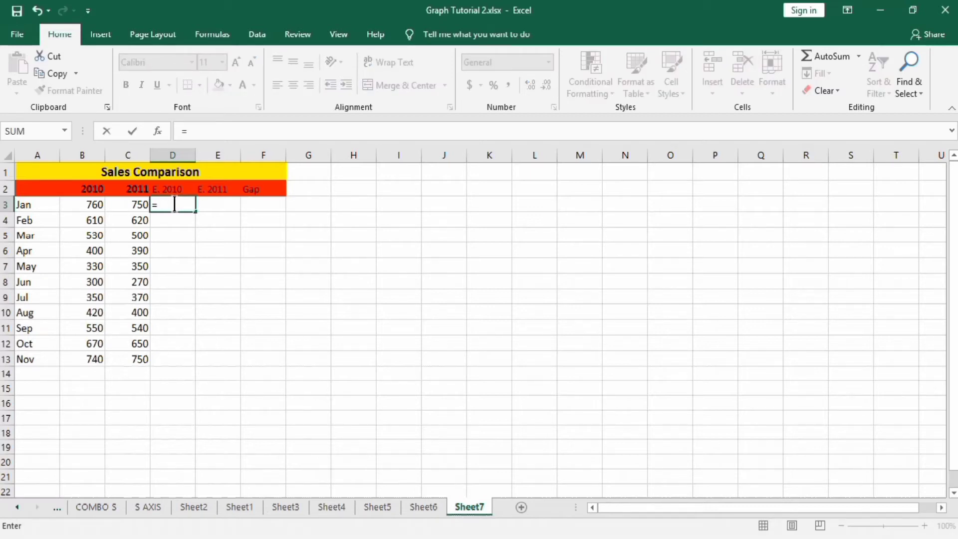
pyautogui.write('800')
pyautogui.click(174, 204)
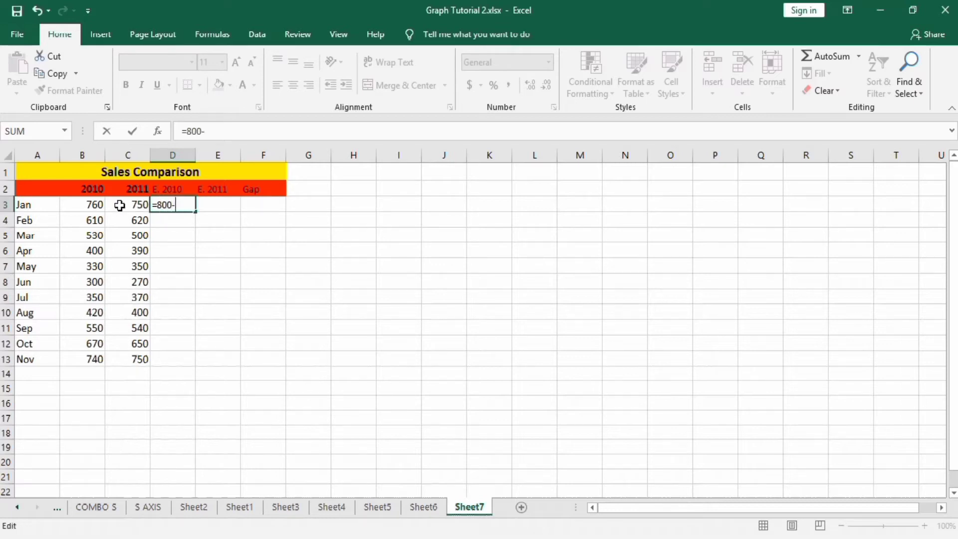
pyautogui.click(95, 205)
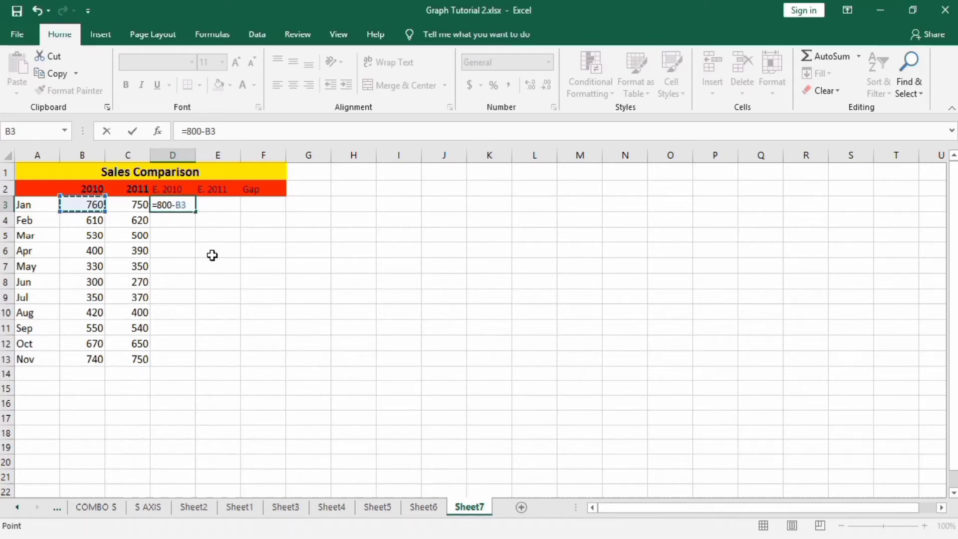
pyautogui.press('Return')
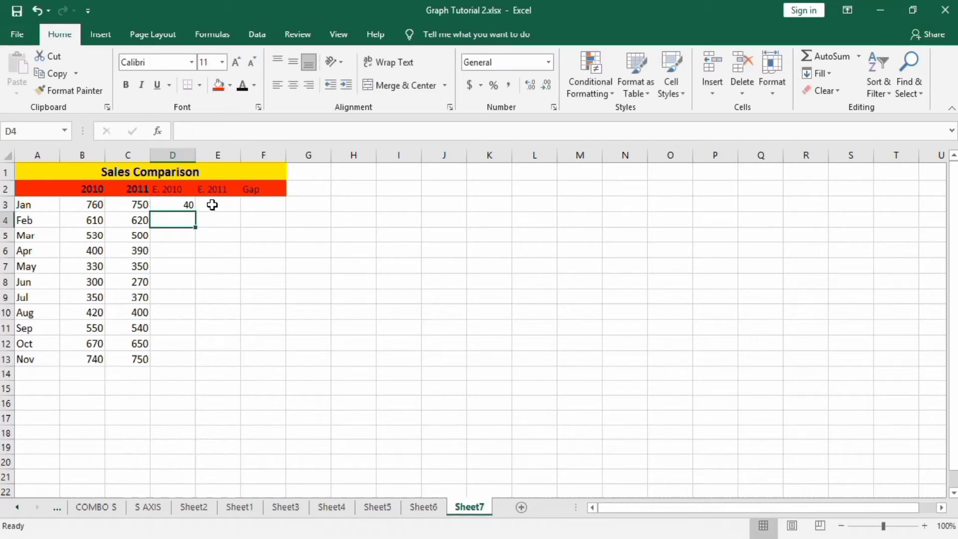
pyautogui.click(184, 205)
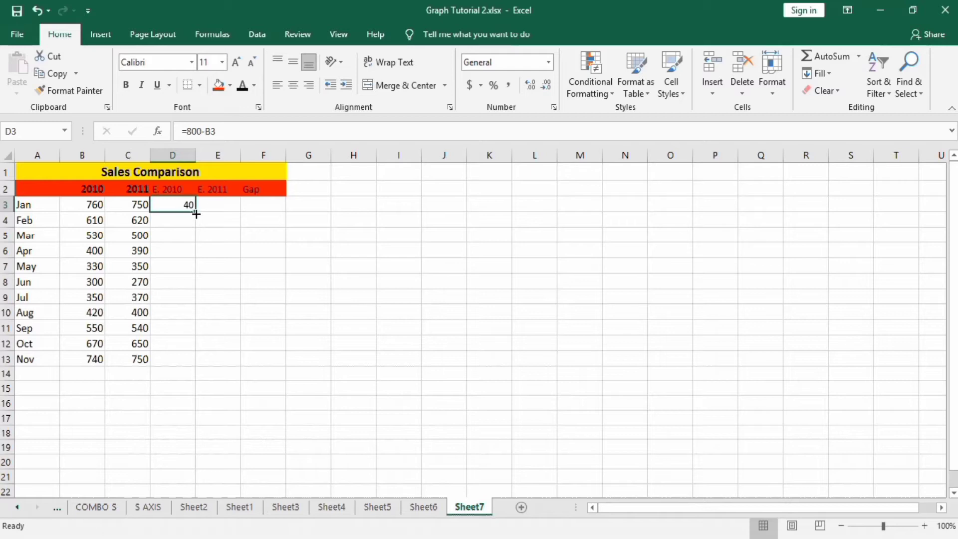
pyautogui.moveTo(197, 212); pyautogui.dragTo(183, 361)
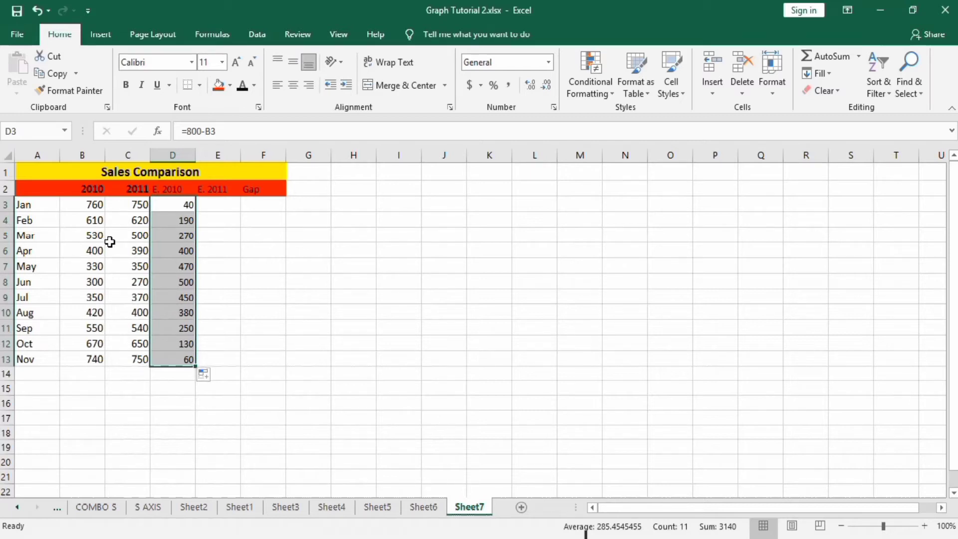
# Fill the E. 2011 column, E3 to E13, with the formula =800-C3.
pyautogui.click(215, 205)
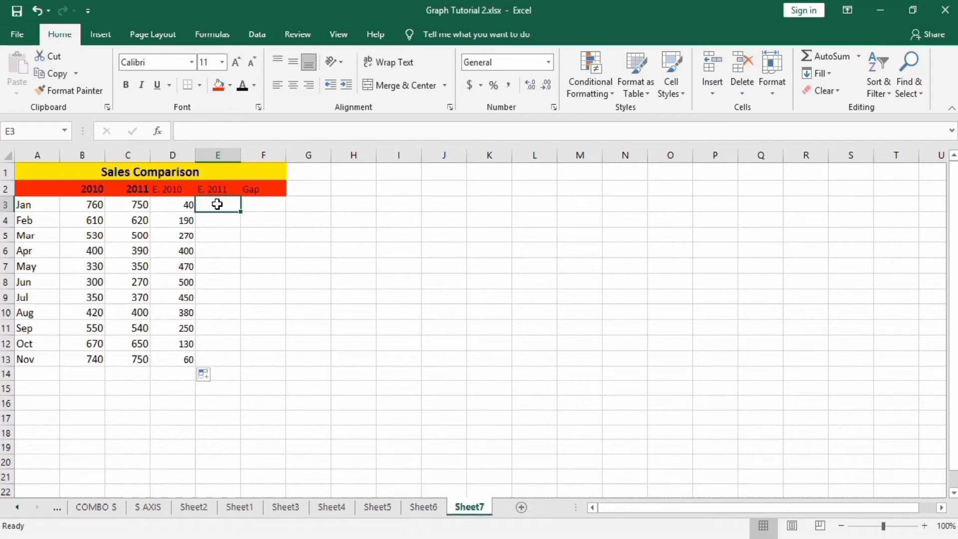
pyautogui.write('=800-')
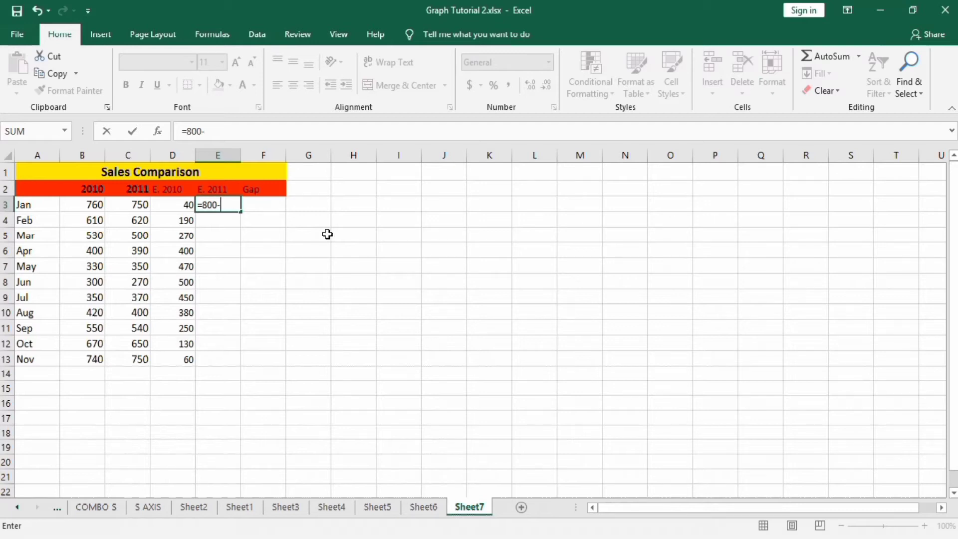
pyautogui.click(139, 204)
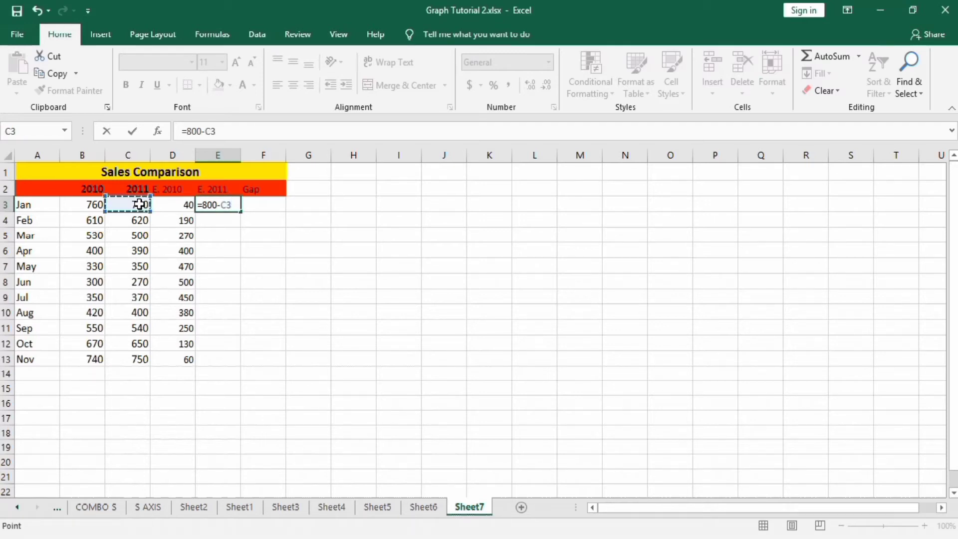
pyautogui.press('Return')
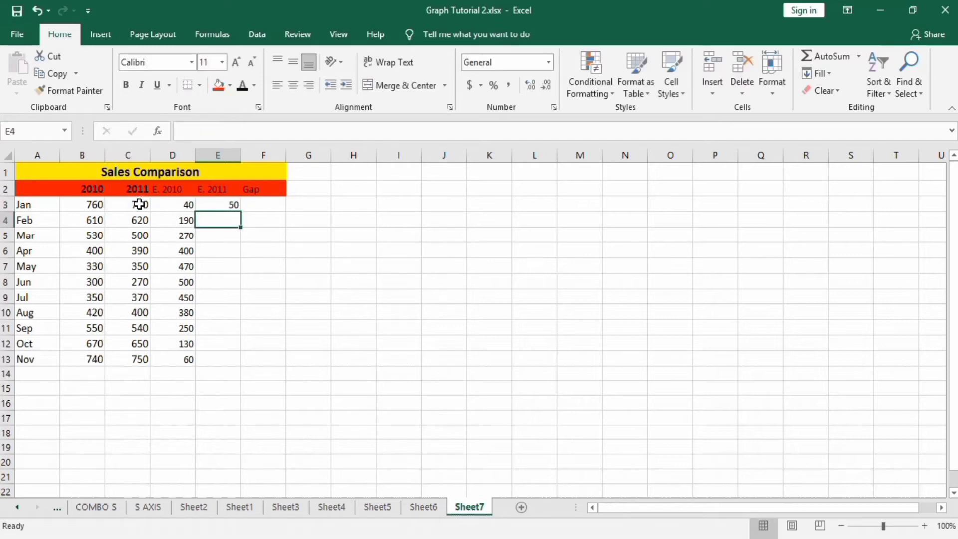
pyautogui.click(229, 203)
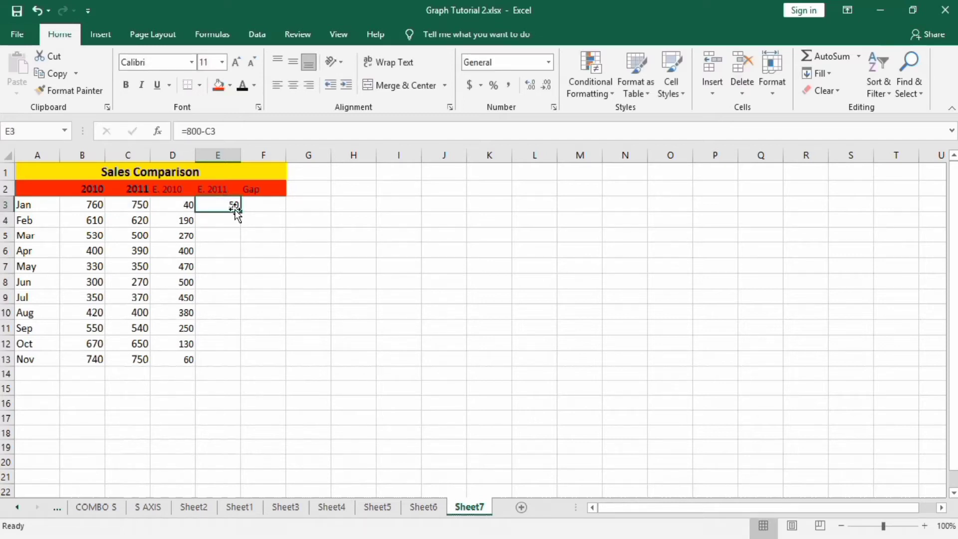
pyautogui.moveTo(242, 212); pyautogui.dragTo(230, 359)
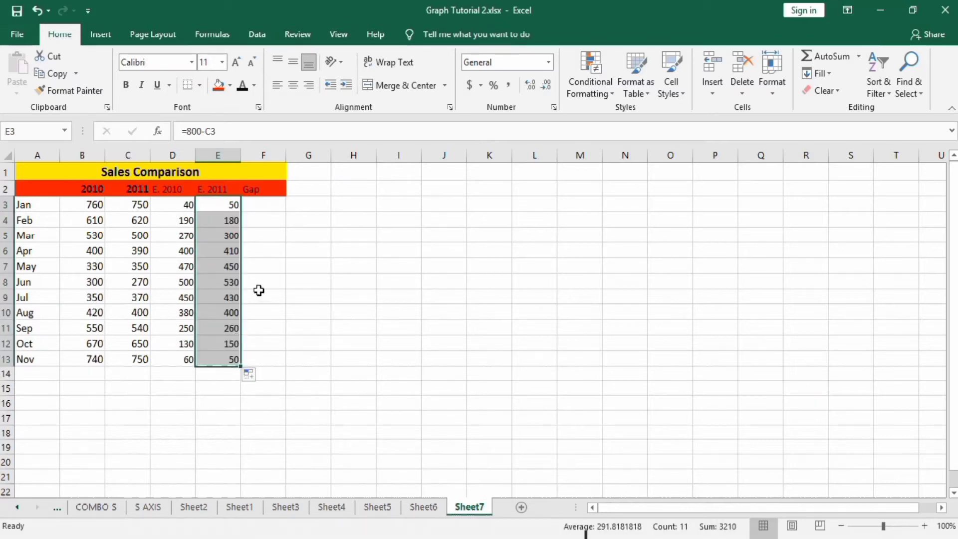
# Fill the Gap column with 200 for every month, from F3 to F13.
pyautogui.click(271, 209)
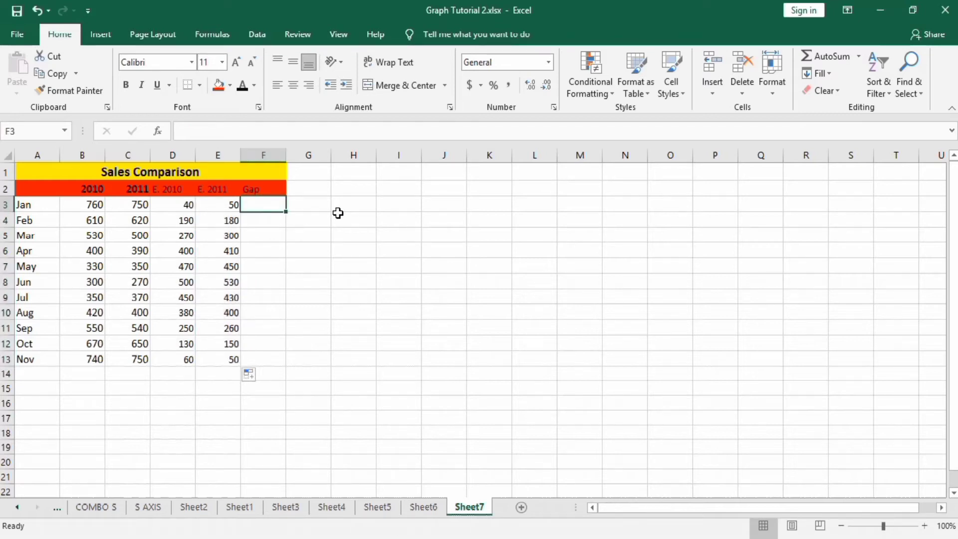
pyautogui.write('200')
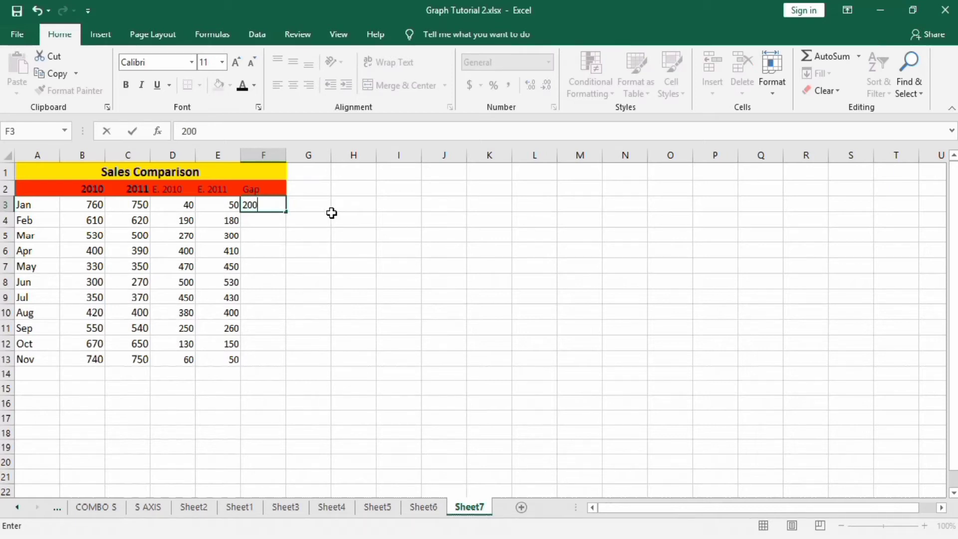
pyautogui.moveTo(286, 214); pyautogui.dragTo(282, 365)
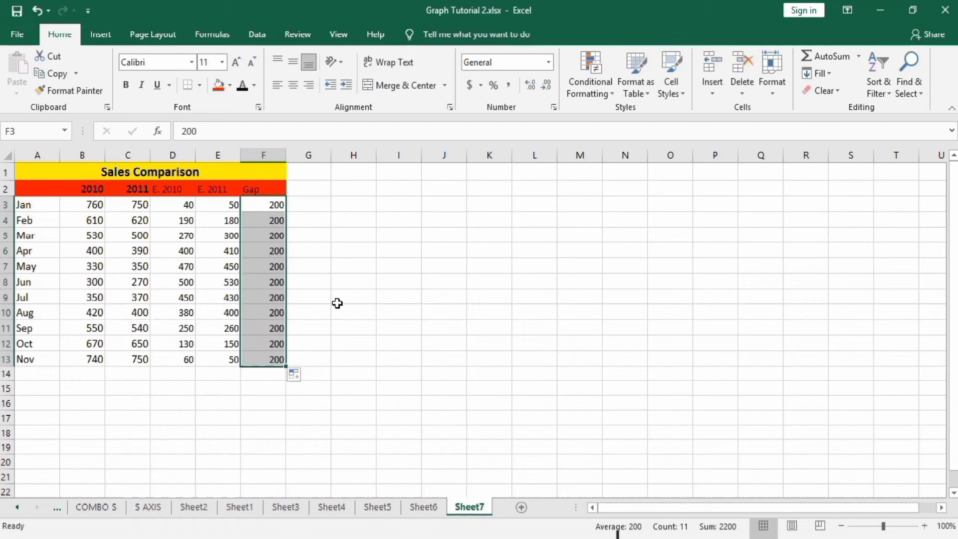
pyautogui.click(358, 262)
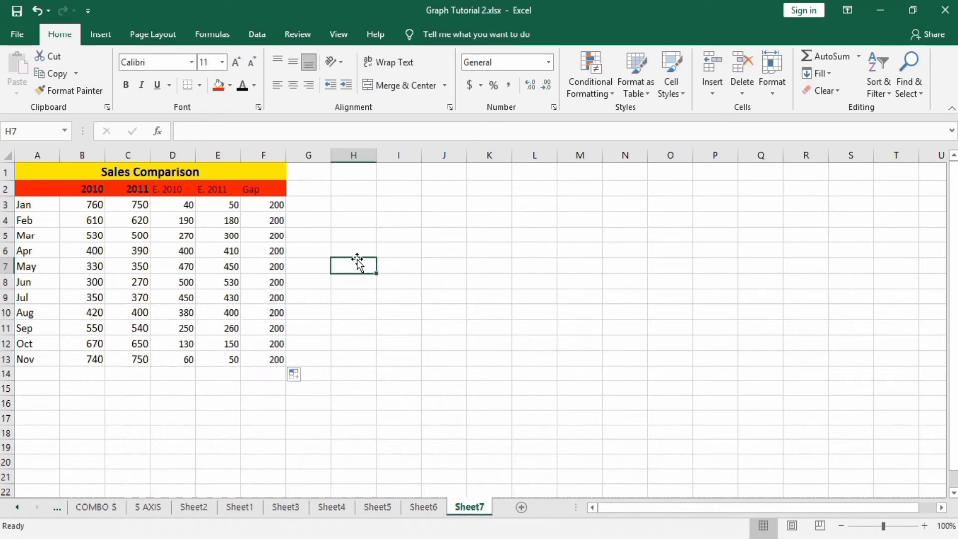
# Insert a 2-D Stacked Bar chart from the range A2:F13.
pyautogui.click(267, 359)
pyautogui.moveTo(267, 359); pyautogui.dragTo(44, 195)
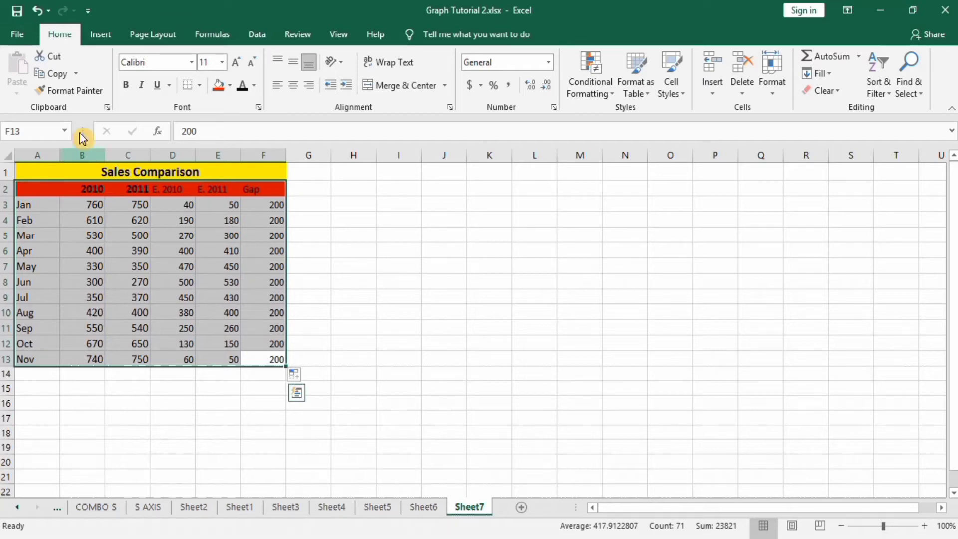
pyautogui.click(102, 35)
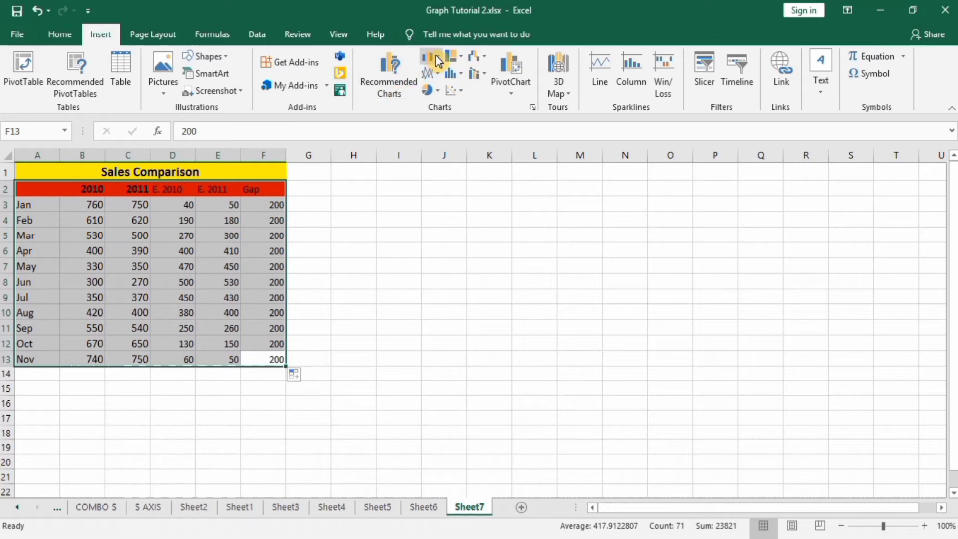
pyautogui.click(428, 58)
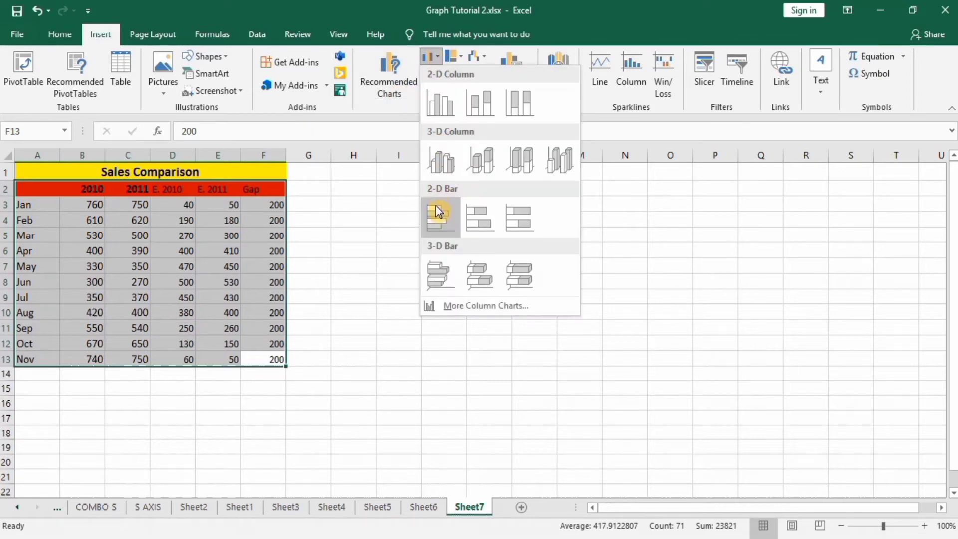
pyautogui.click(477, 213)
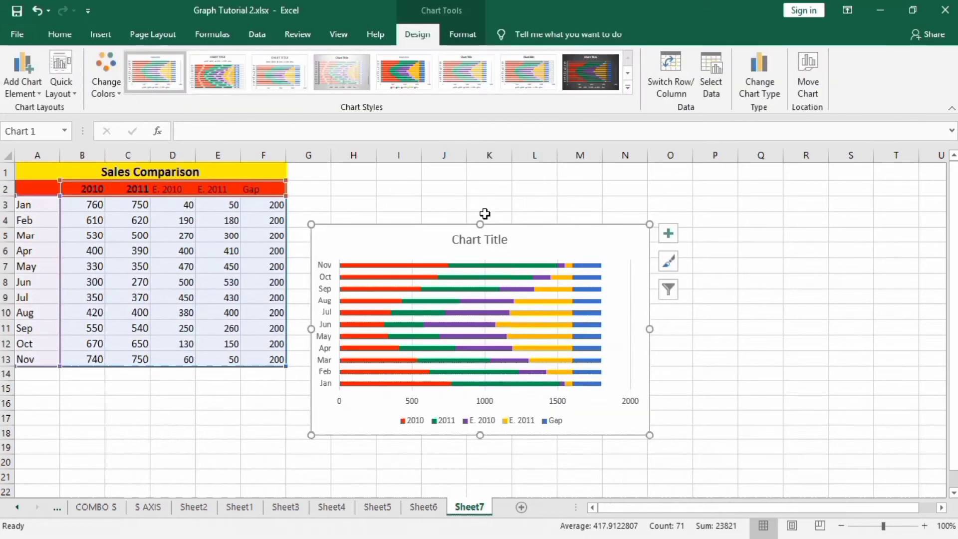
# Enlarge the stacked bar chart by extending its upper, right and lower edges.
pyautogui.moveTo(480, 219); pyautogui.dragTo(480, 196)
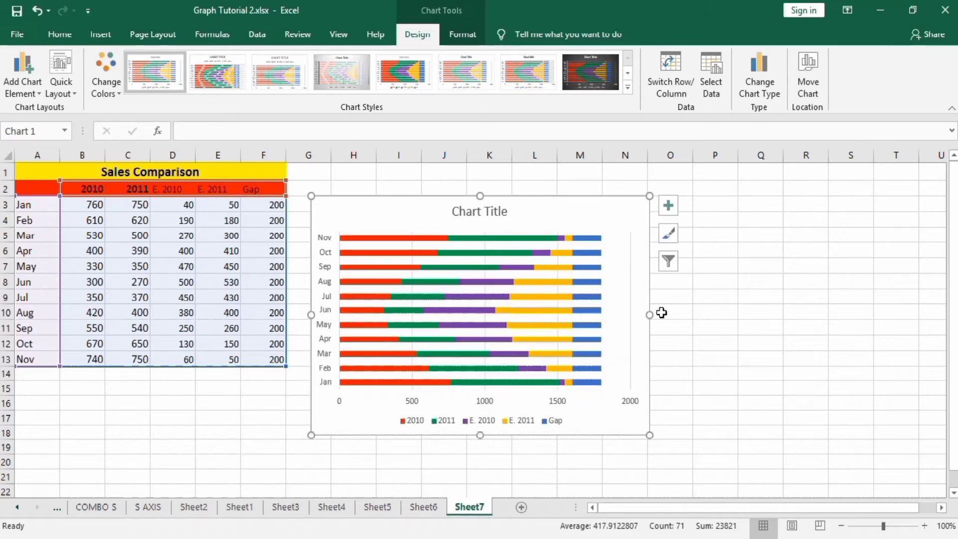
pyautogui.moveTo(650, 315); pyautogui.dragTo(690, 290)
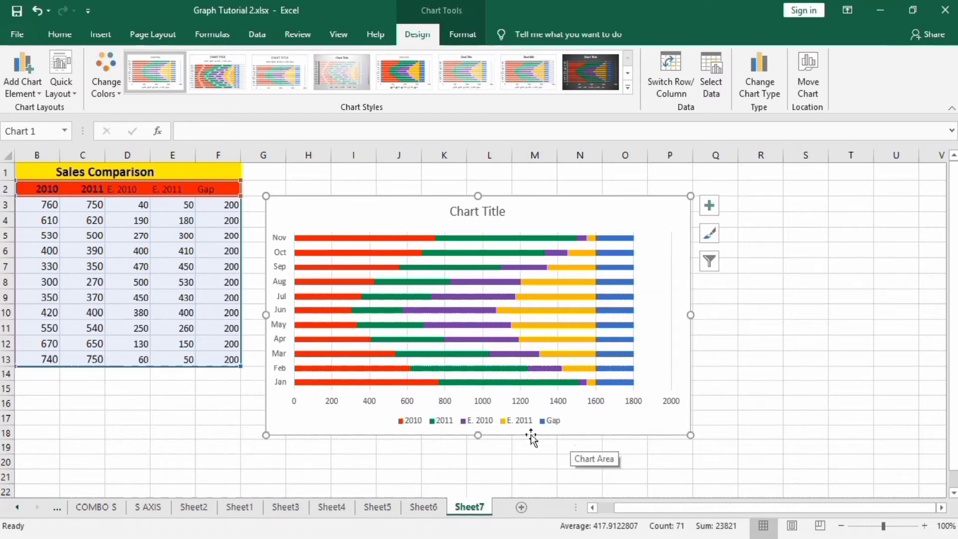
pyautogui.moveTo(478, 435); pyautogui.dragTo(480, 470)
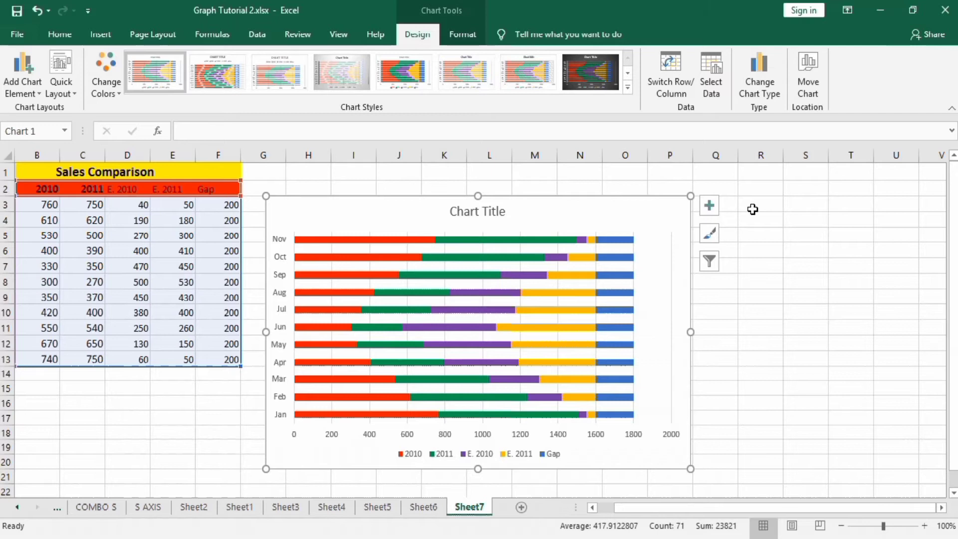
# Remove the axes and gridlines from the chart and move it slightly up and further from the table.
pyautogui.click(711, 206)
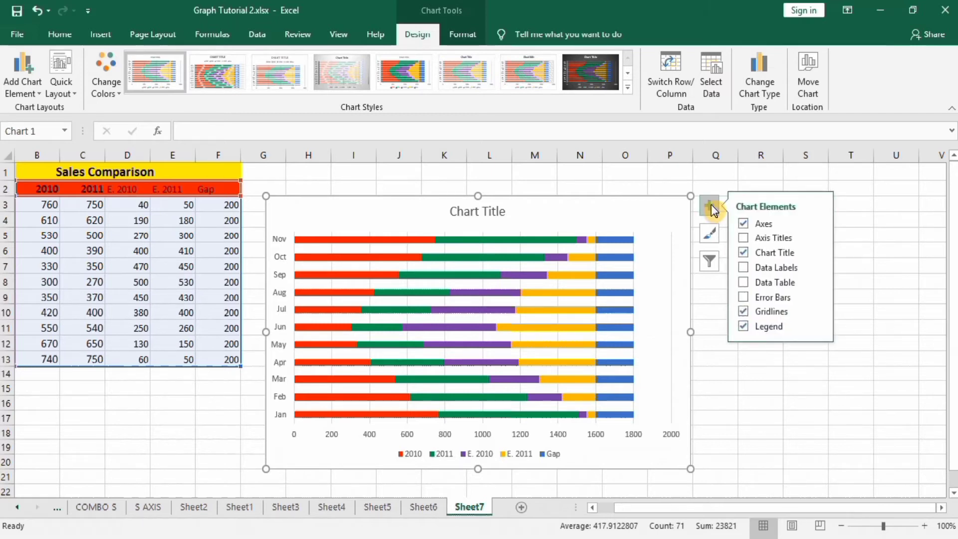
pyautogui.click(744, 224)
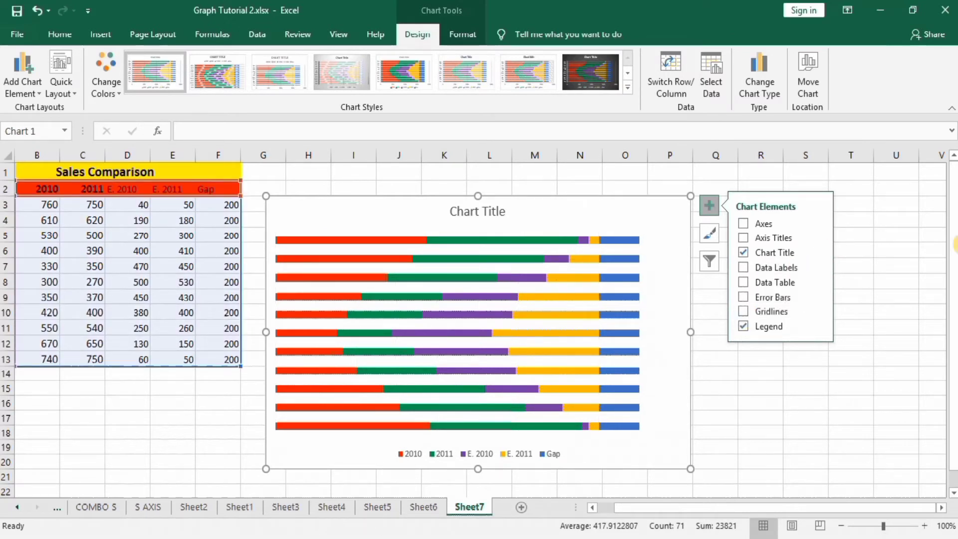
pyautogui.click(896, 317)
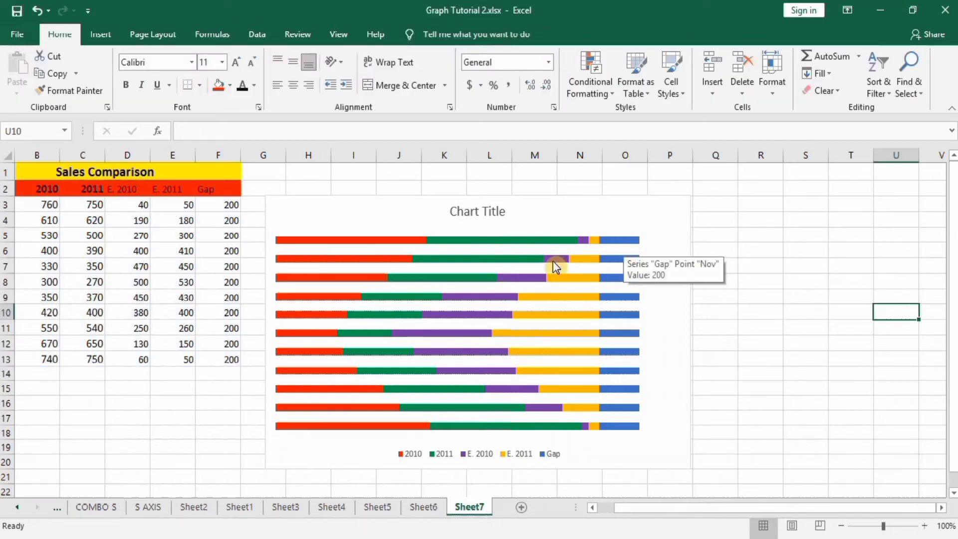
pyautogui.click(569, 208)
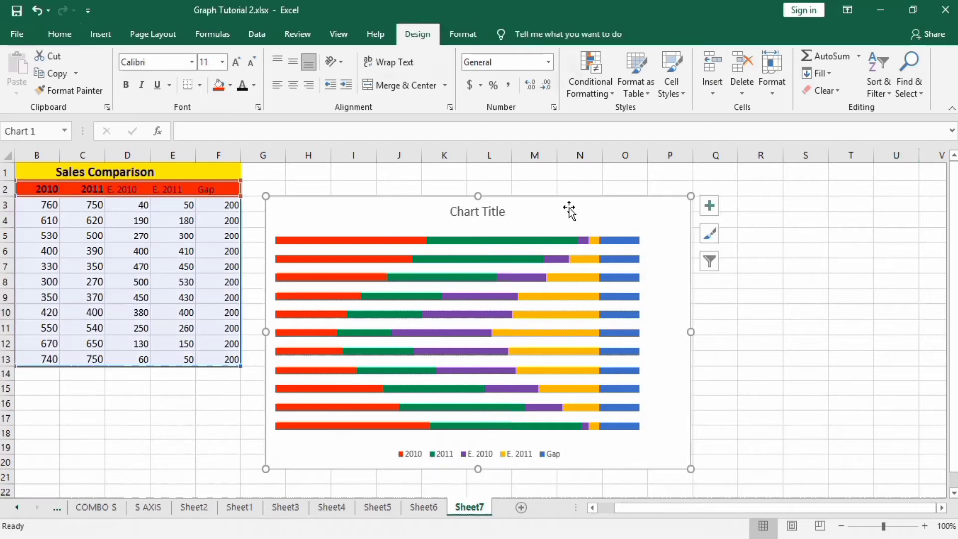
pyautogui.moveTo(571, 208); pyautogui.dragTo(604, 193)
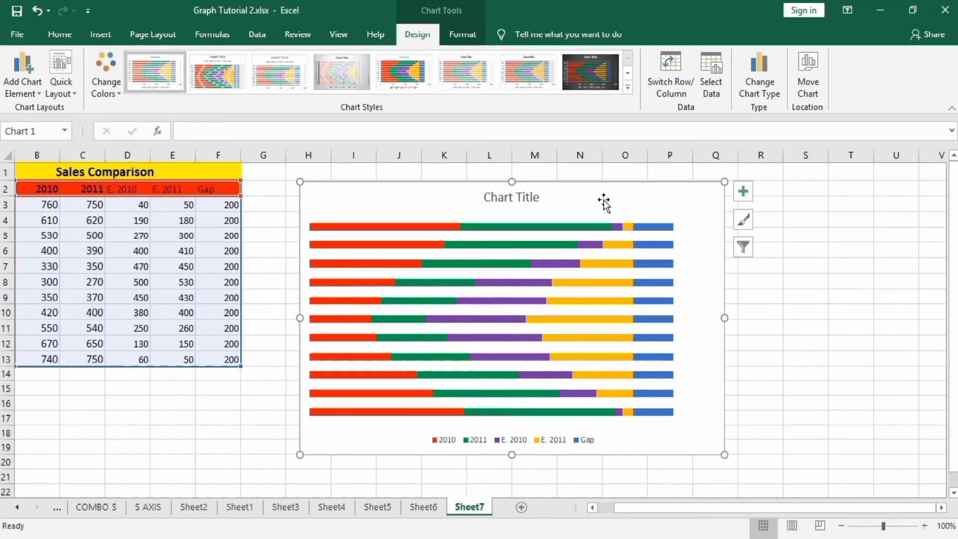
# Move the E. 2010 series to the first position in the chart's data source.
pyautogui.rightClick(604, 204)
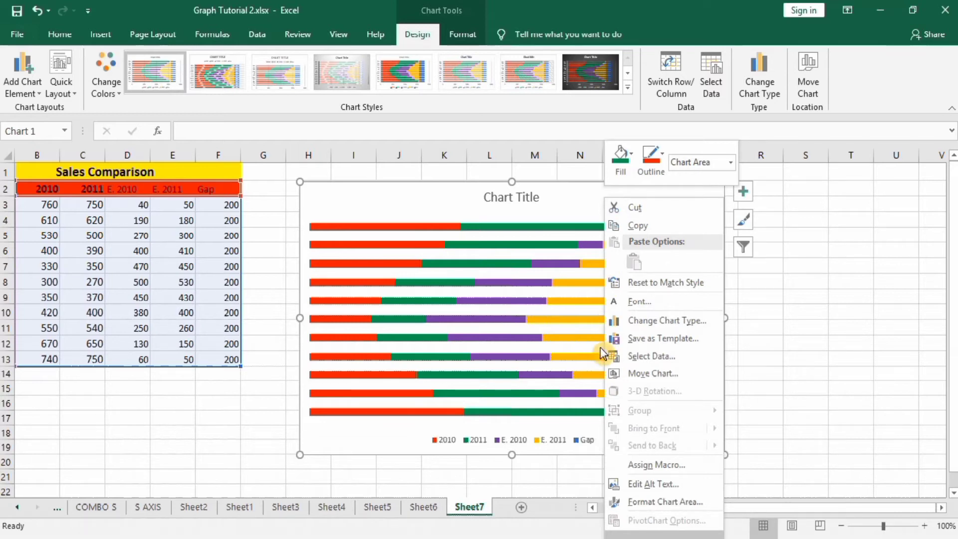
pyautogui.click(644, 356)
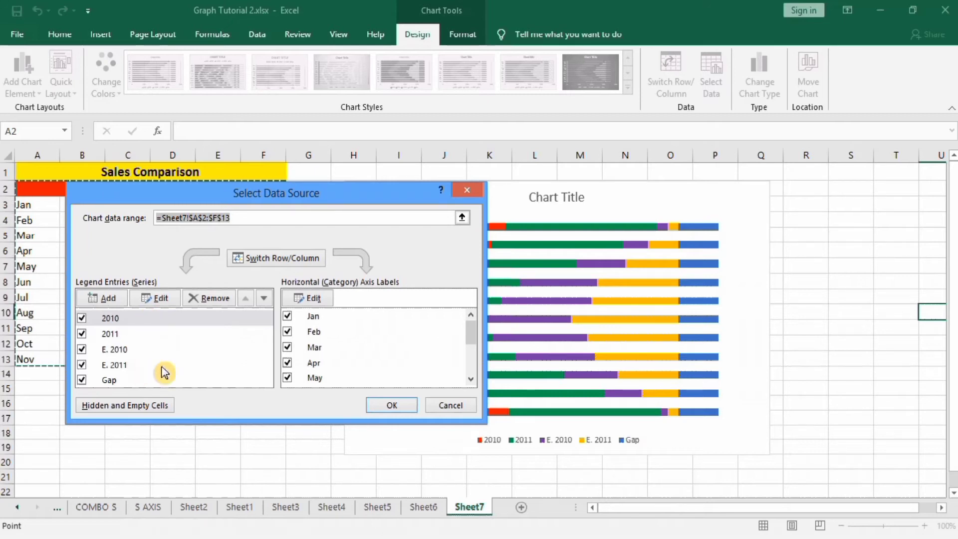
pyautogui.click(127, 353)
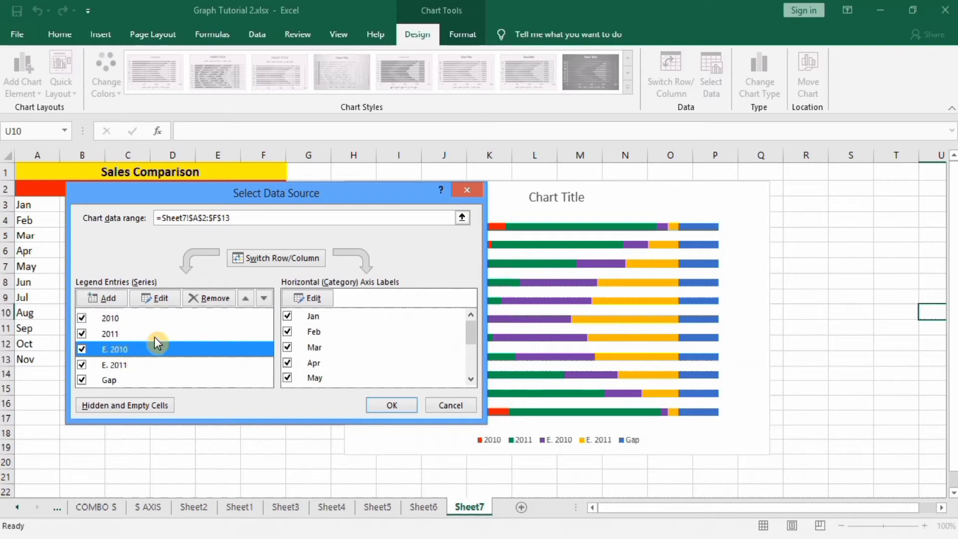
pyautogui.click(247, 299)
pyautogui.click(246, 300)
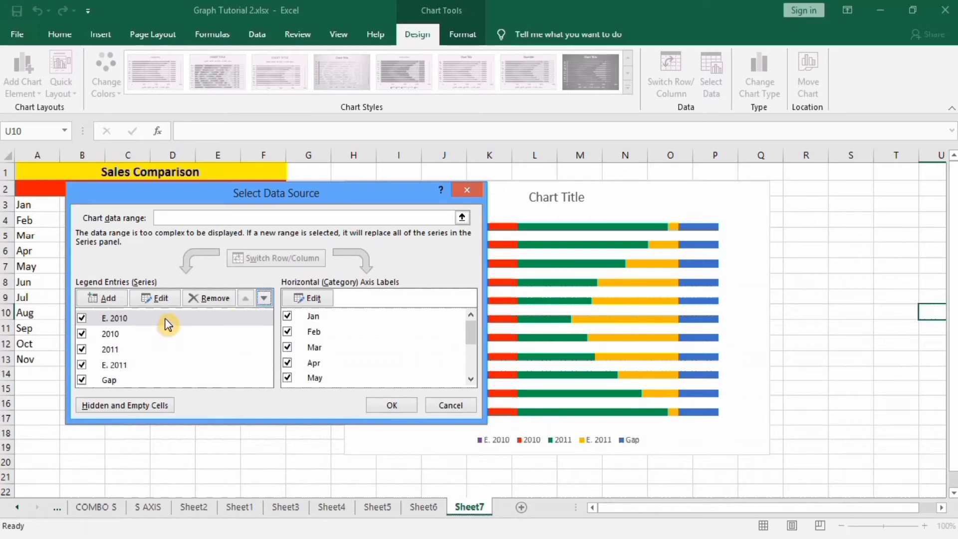
# Move the Gap series between the 2010 and 2011 series in the chart's data source and apply the new order.
pyautogui.click(131, 379)
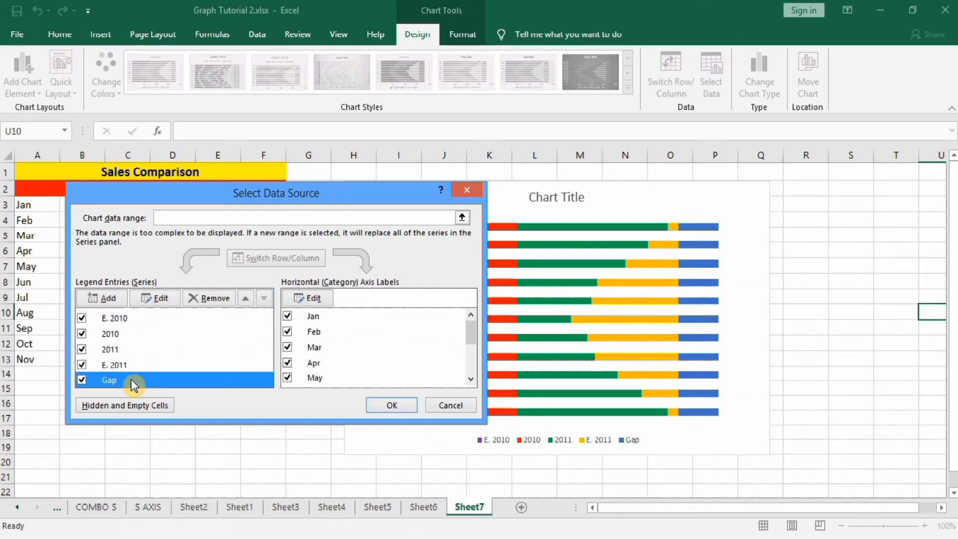
pyautogui.click(246, 301)
pyautogui.click(245, 299)
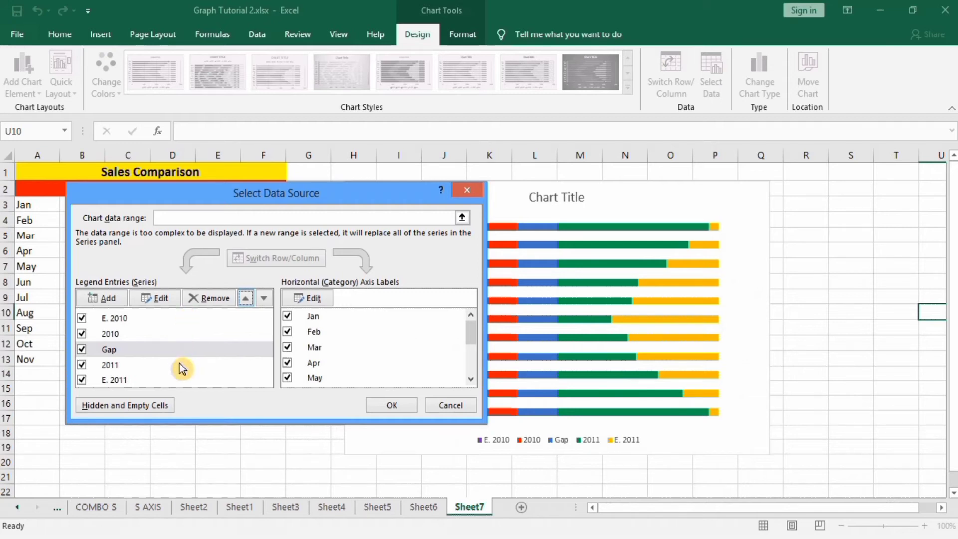
pyautogui.click(386, 407)
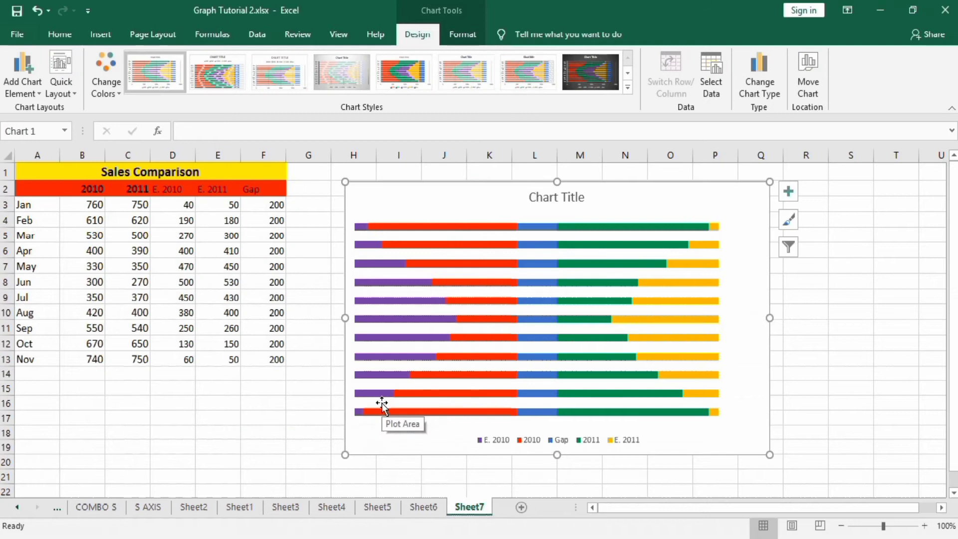
# Remove the fill and outline from the E. 2011 series bars.
pyautogui.click(656, 228)
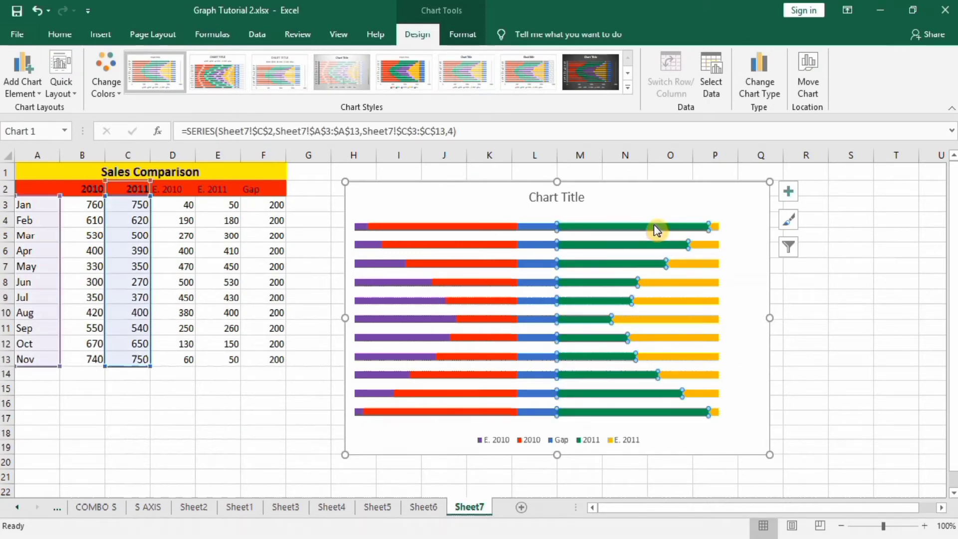
pyautogui.click(717, 229)
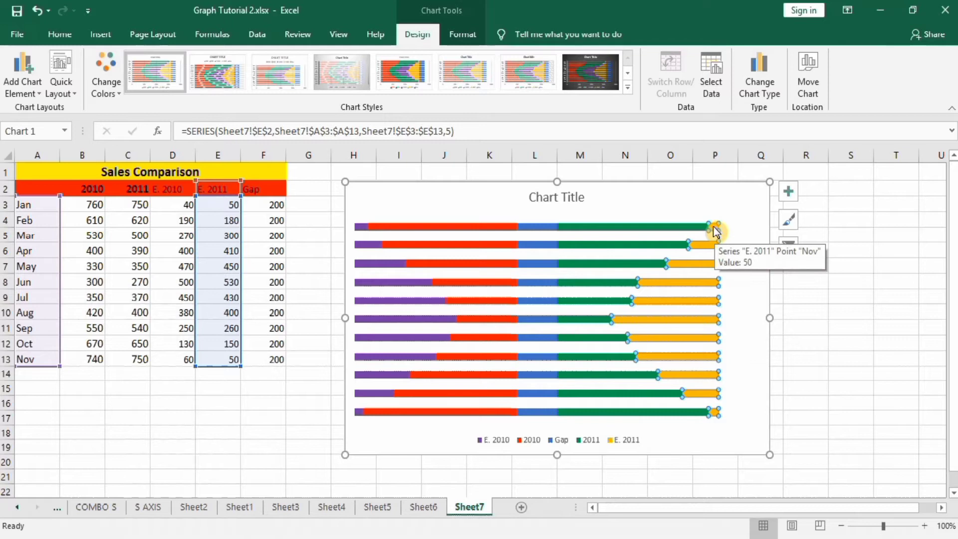
pyautogui.rightClick(716, 231)
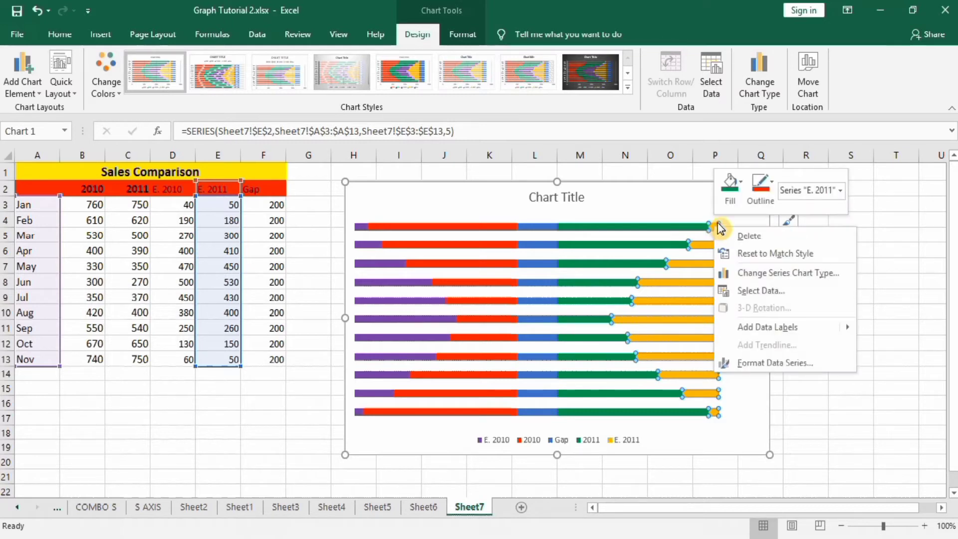
pyautogui.click(744, 187)
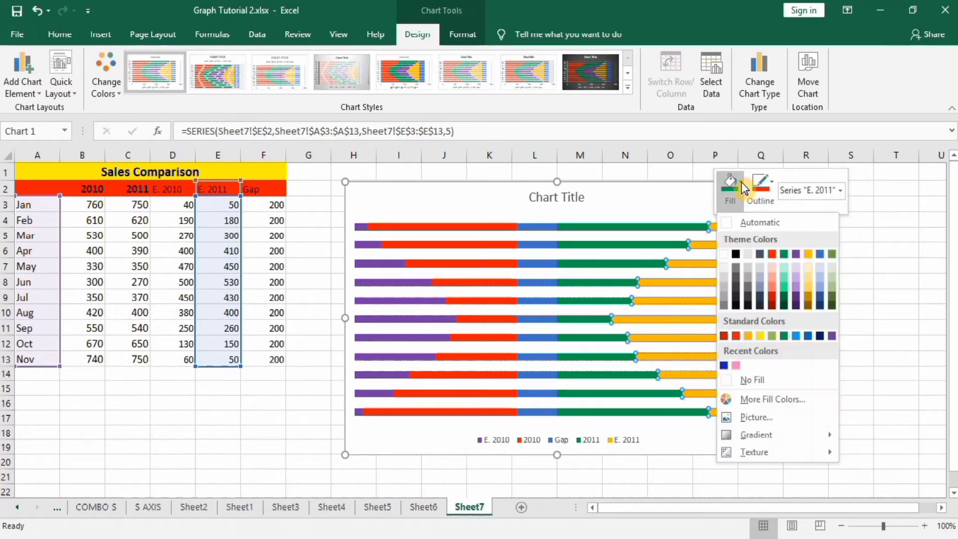
pyautogui.click(724, 379)
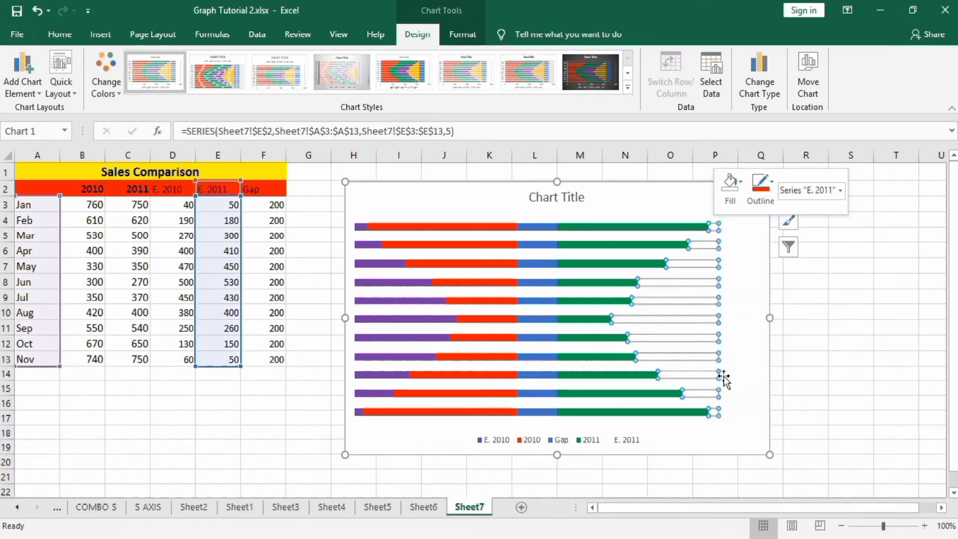
pyautogui.click(775, 182)
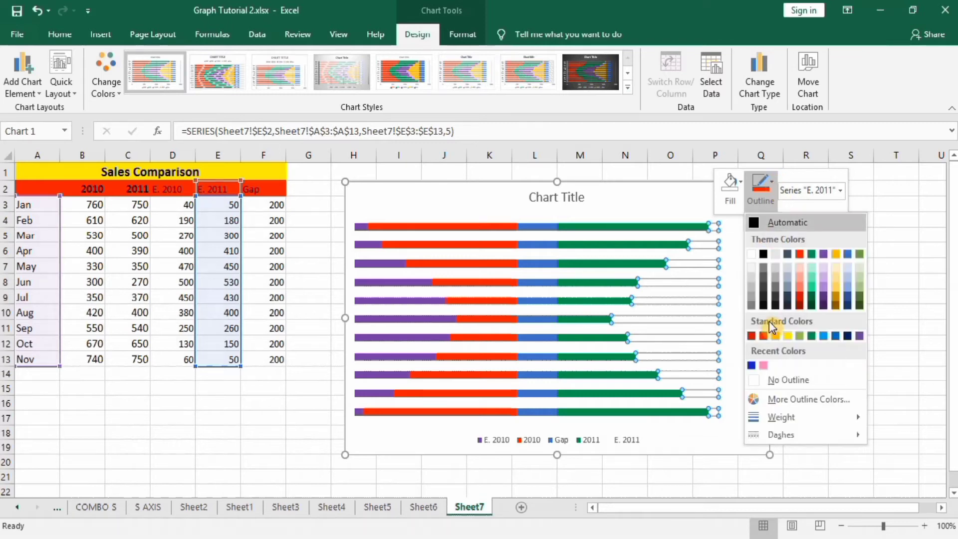
pyautogui.click(774, 379)
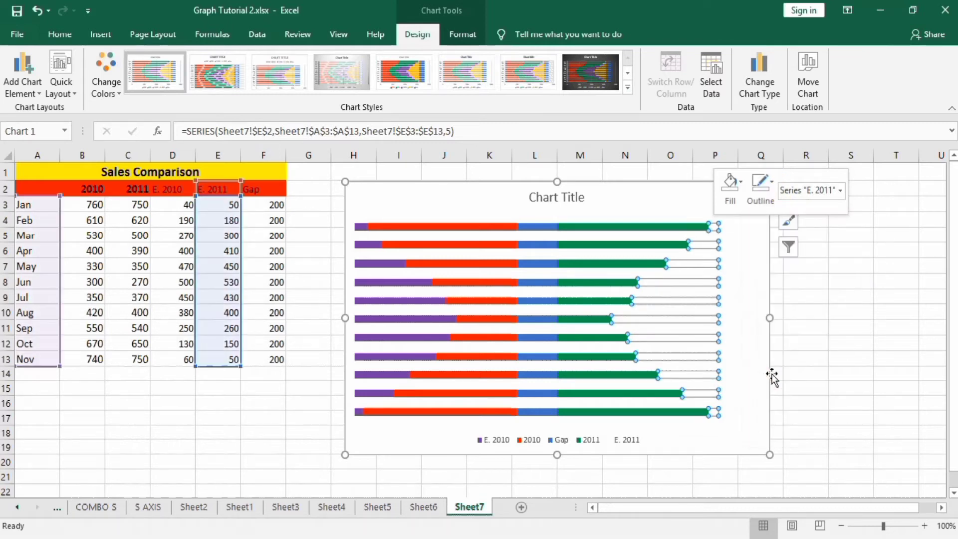
pyautogui.click(806, 332)
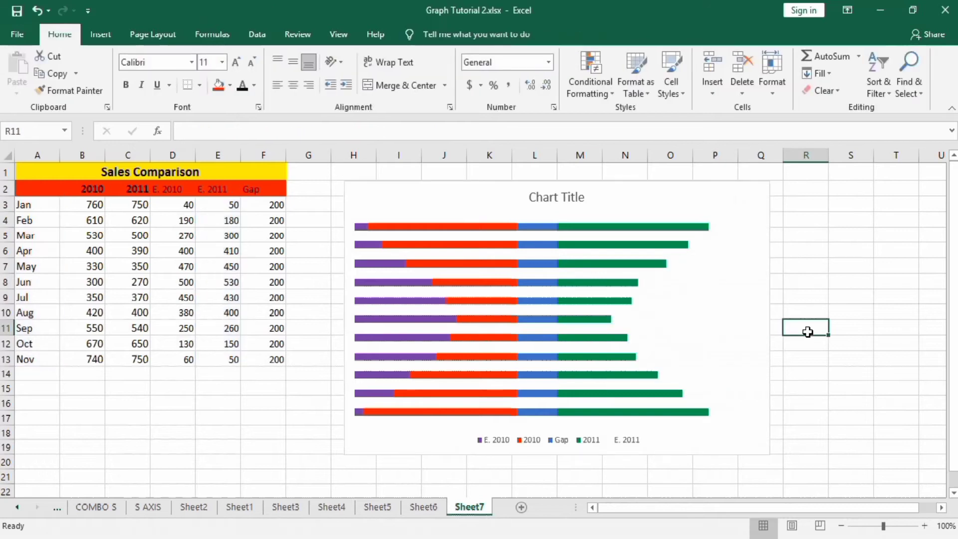
# Remove the outline and fill from the E. 2010 series bars.
pyautogui.click(379, 317)
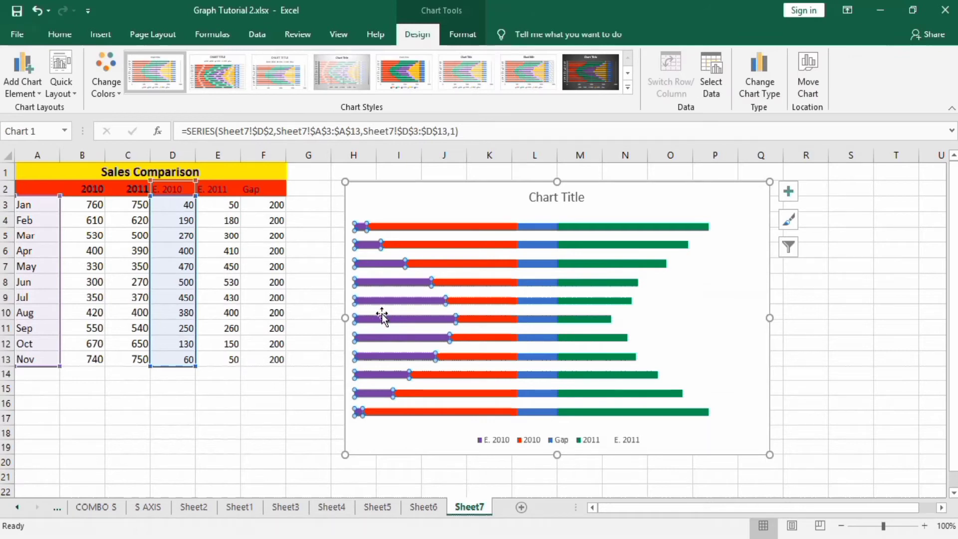
pyautogui.rightClick(380, 267)
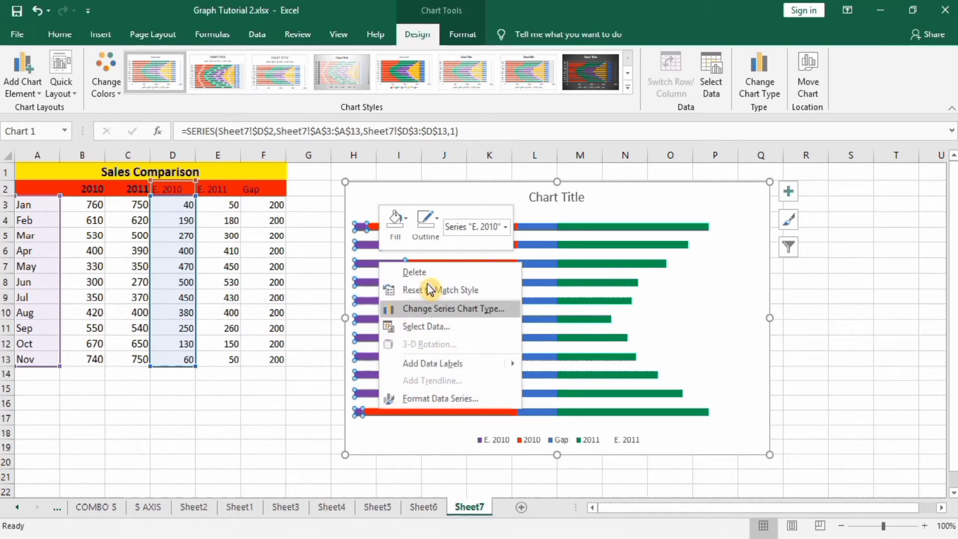
pyautogui.click(408, 226)
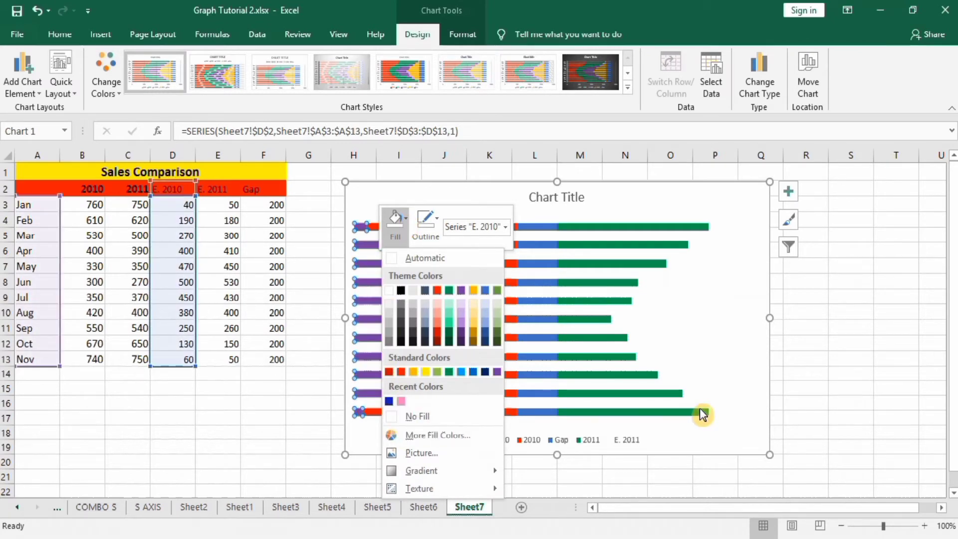
pyautogui.click(438, 224)
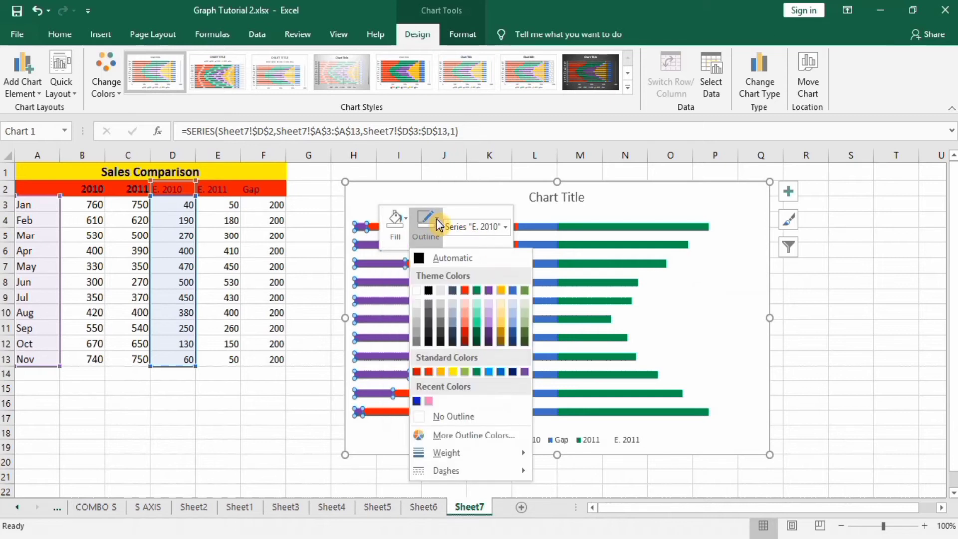
pyautogui.click(439, 416)
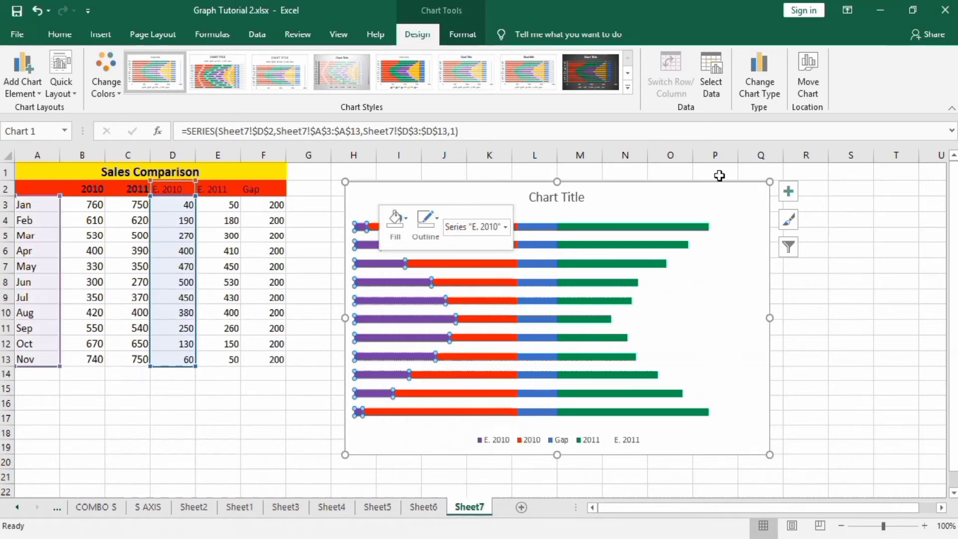
pyautogui.click(396, 219)
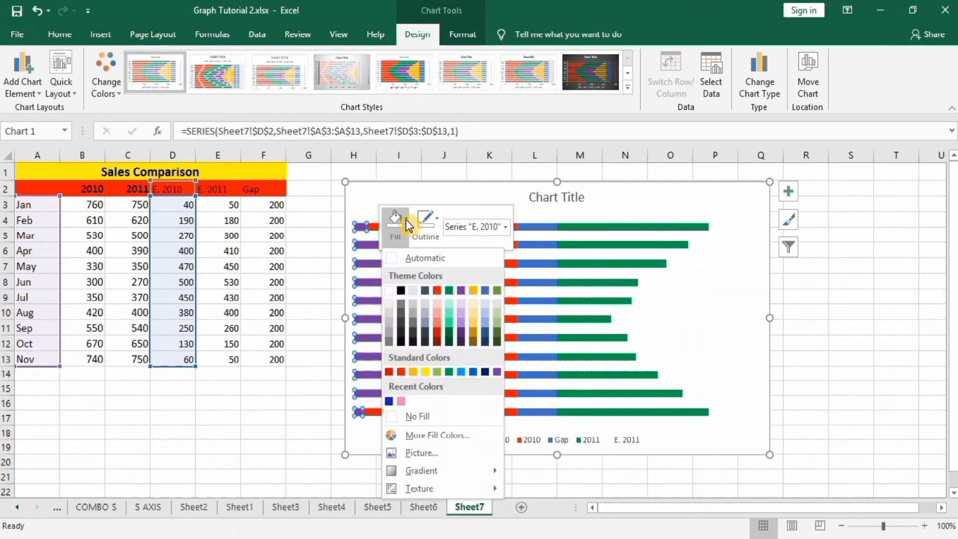
pyautogui.click(404, 415)
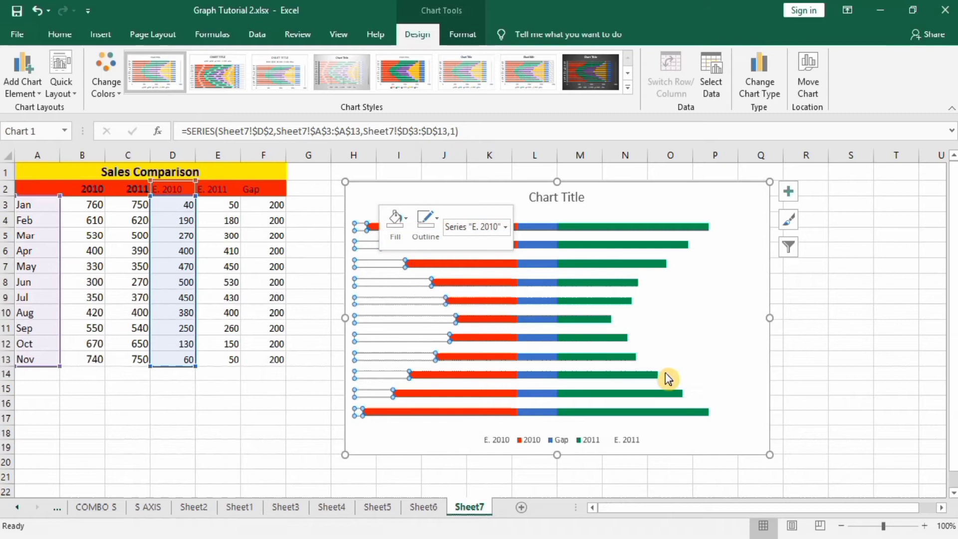
pyautogui.click(842, 300)
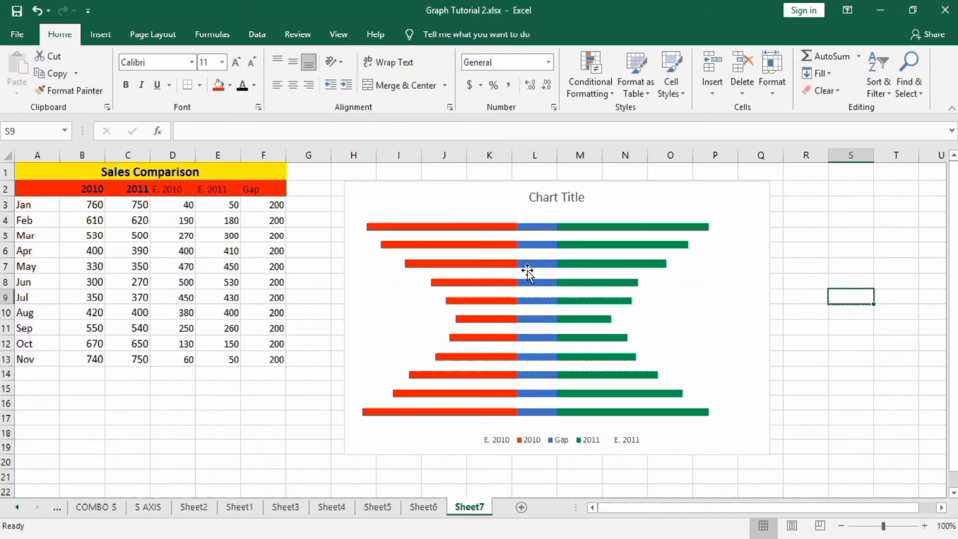
# Set the Gap series bars in the middle of the chart to no fill and no outline.
pyautogui.click(533, 245)
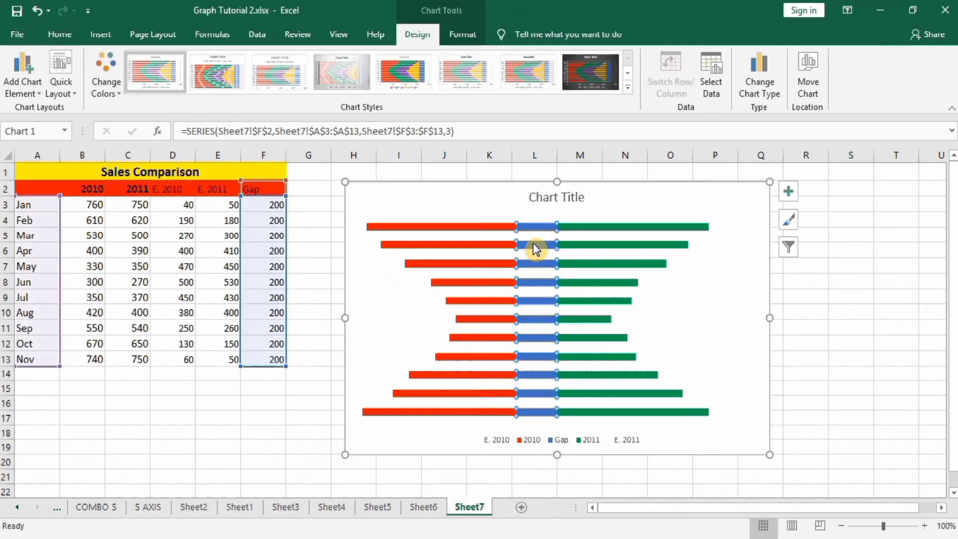
pyautogui.rightClick(533, 245)
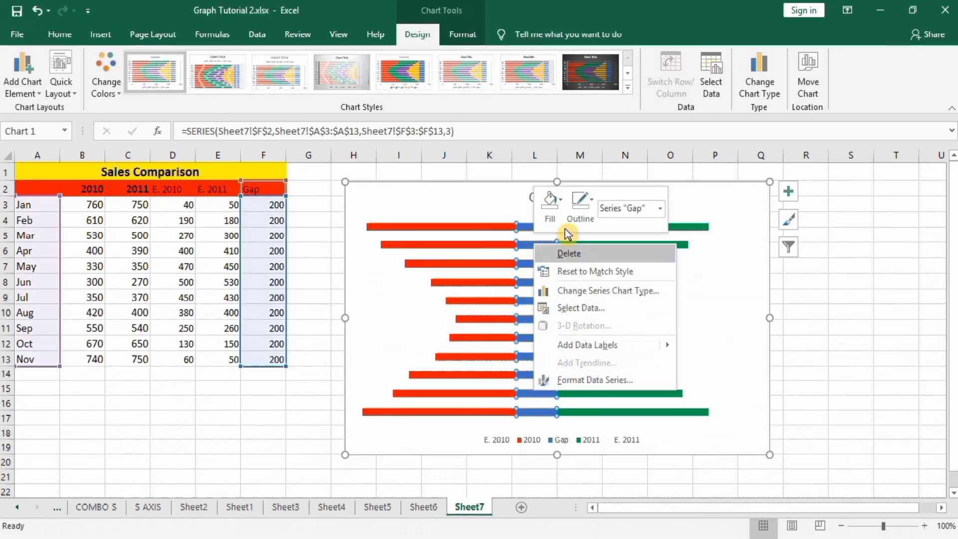
pyautogui.click(551, 204)
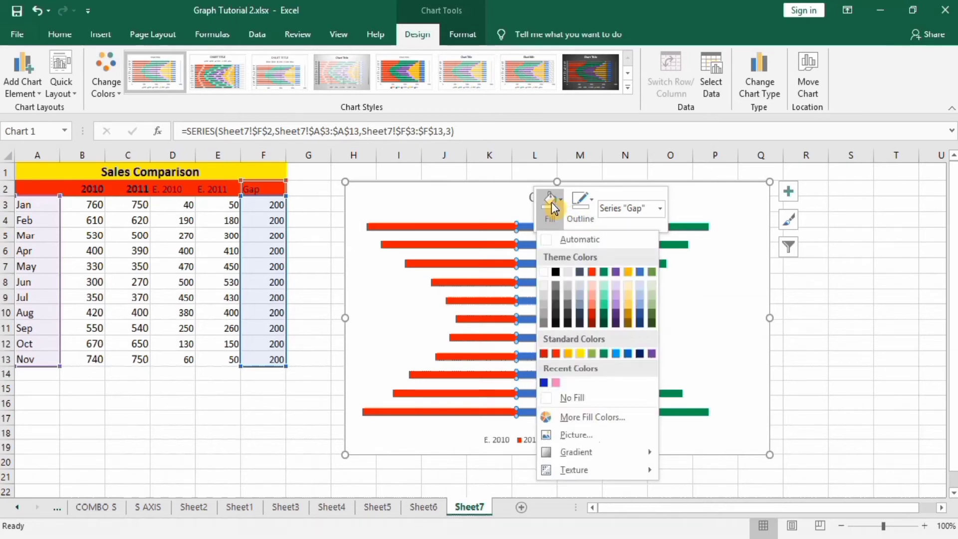
pyautogui.click(547, 397)
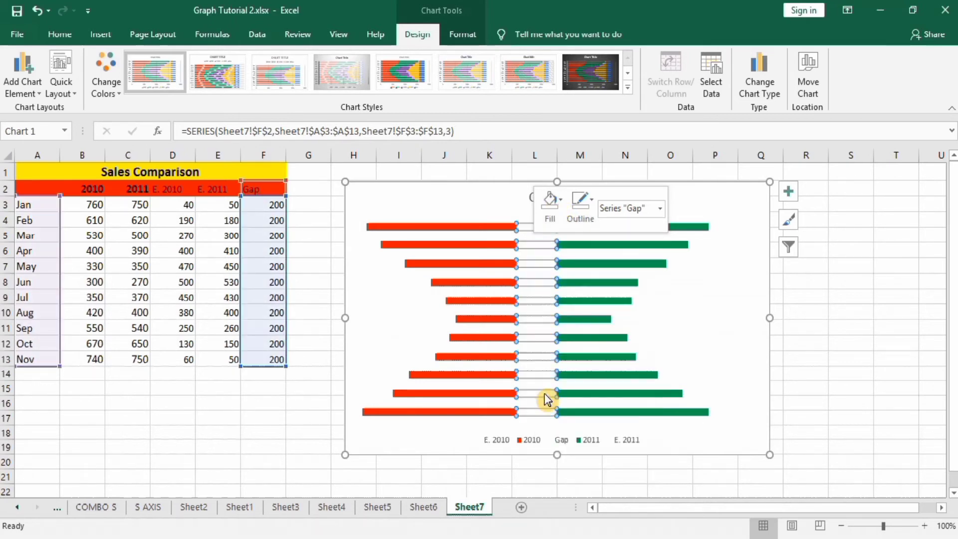
pyautogui.click(591, 199)
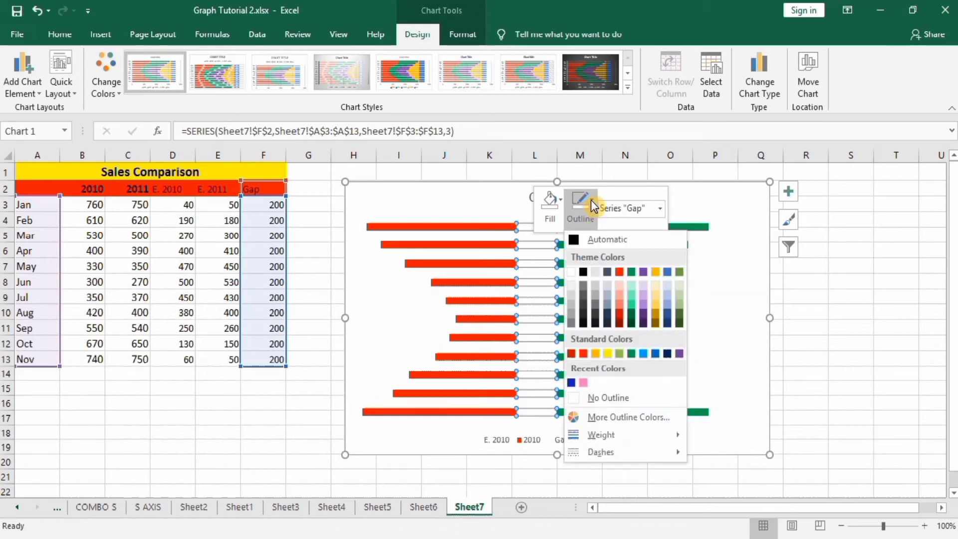
pyautogui.click(595, 400)
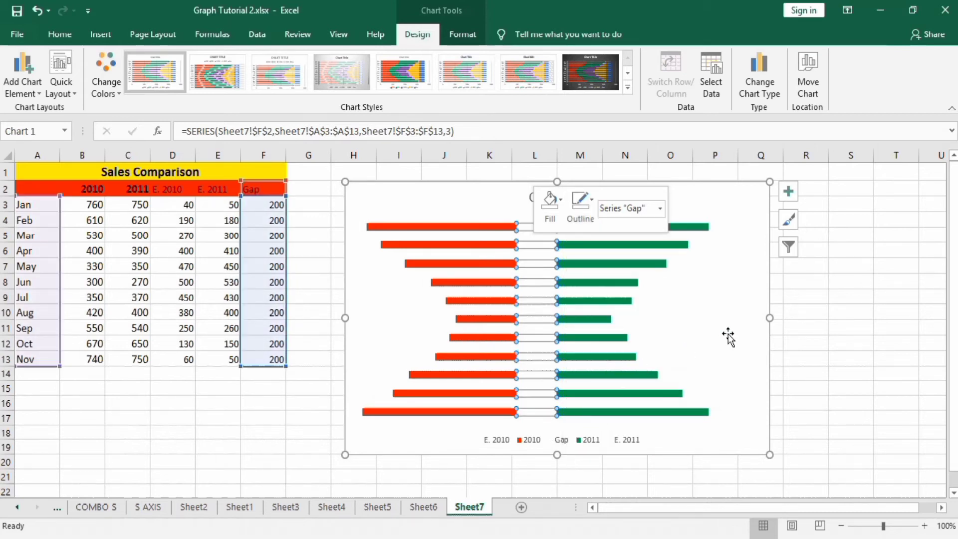
pyautogui.click(813, 327)
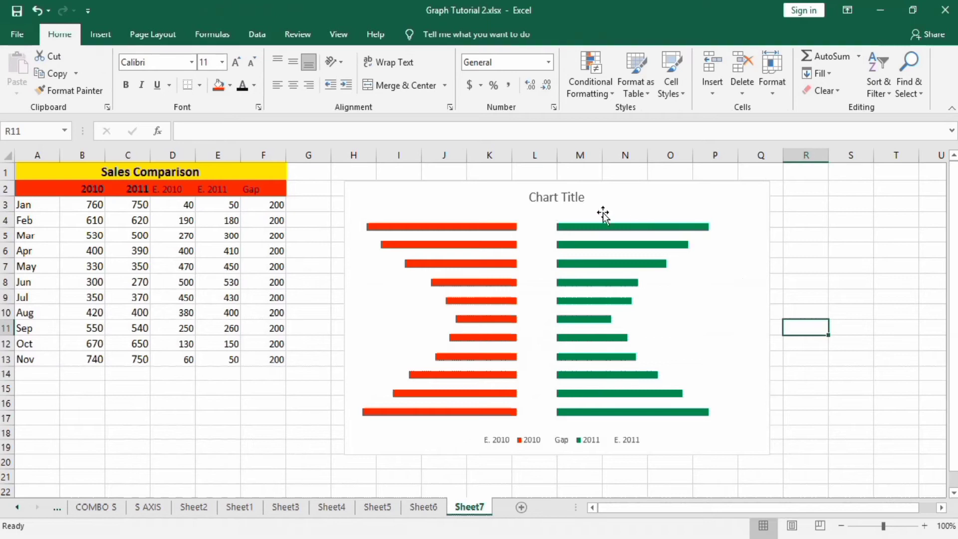
# Add data labels to the invisible Gap series only.
pyautogui.click(538, 231)
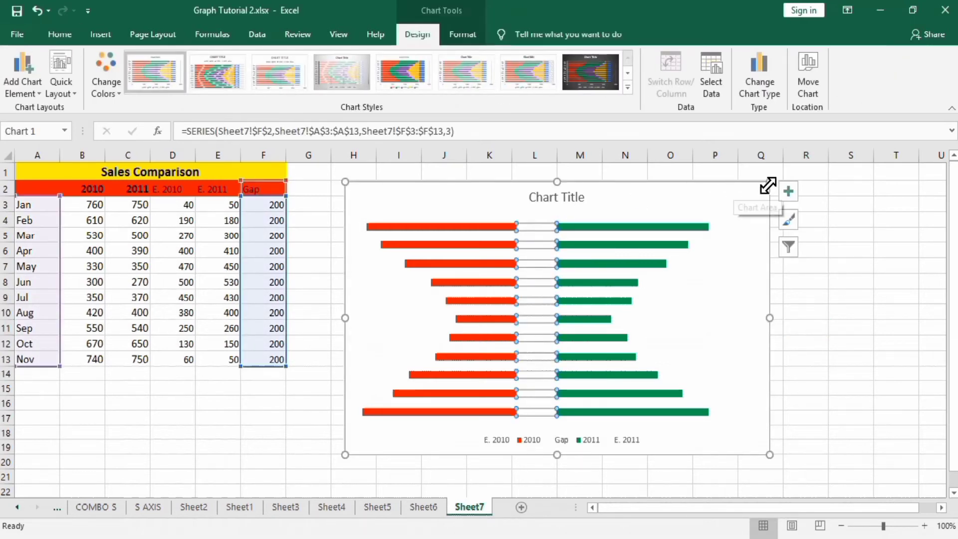
pyautogui.click(790, 193)
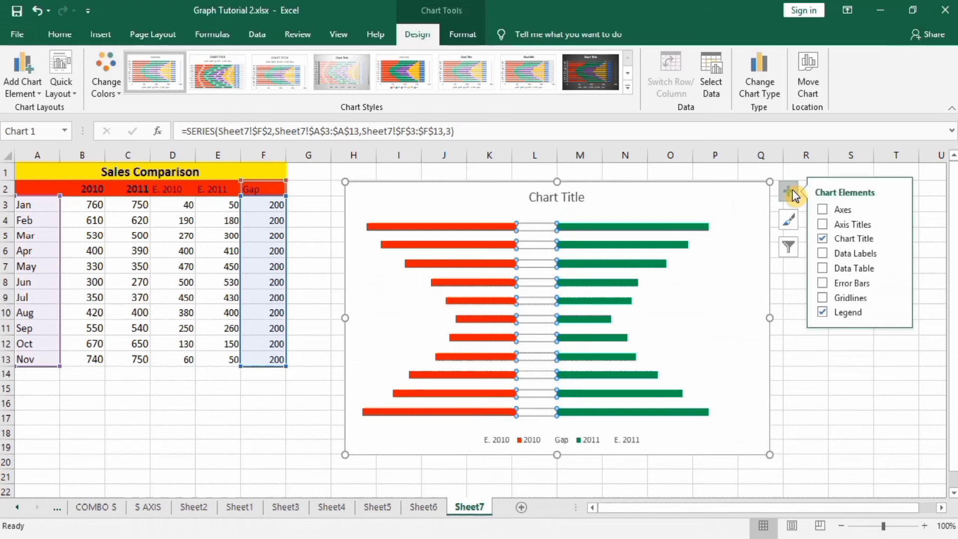
pyautogui.click(793, 192)
pyautogui.click(791, 189)
pyautogui.click(823, 255)
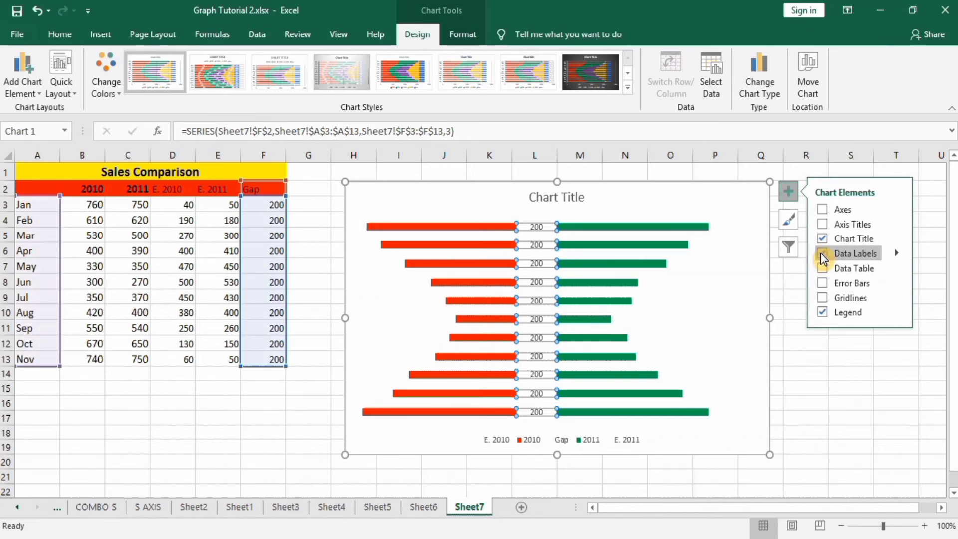
pyautogui.click(823, 385)
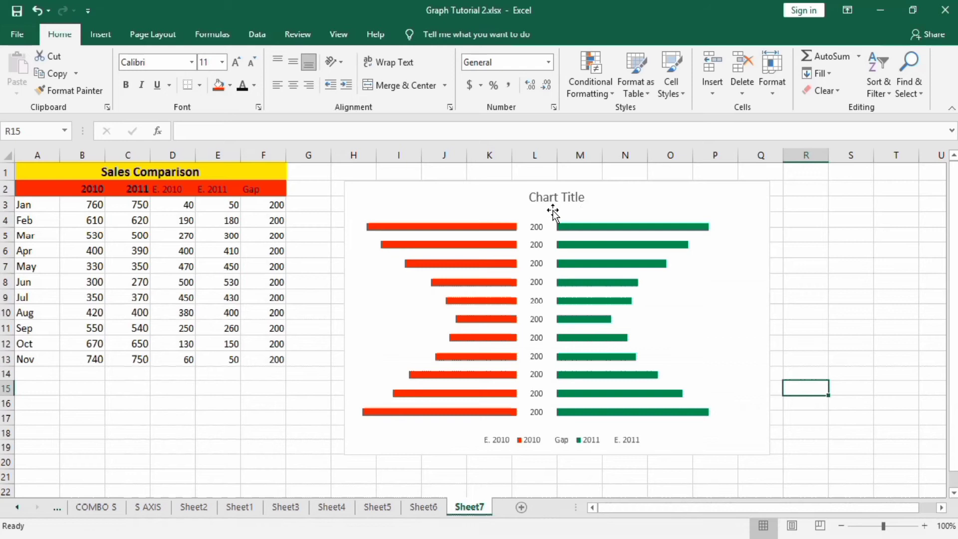
# Make the Gap series data labels show the category name instead of the value.
pyautogui.click(534, 227)
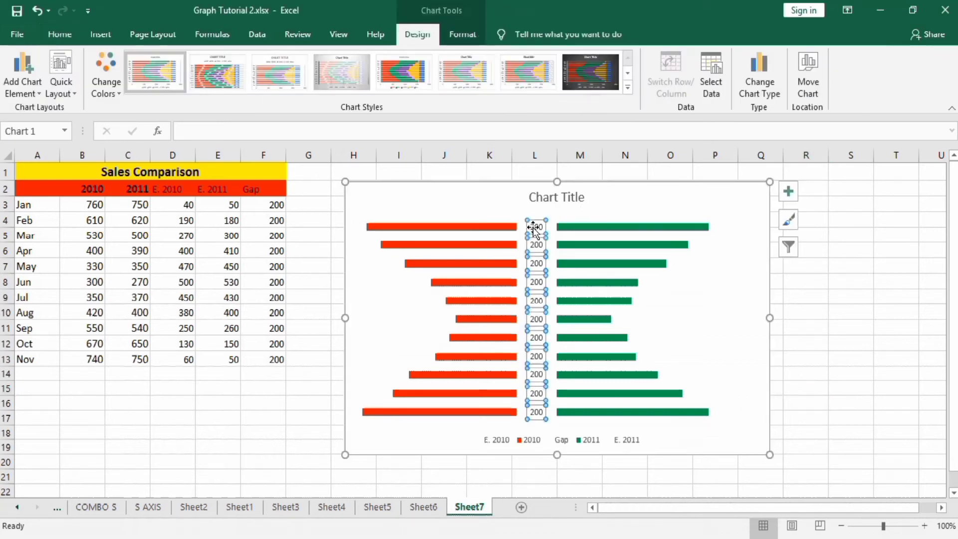
pyautogui.rightClick(534, 230)
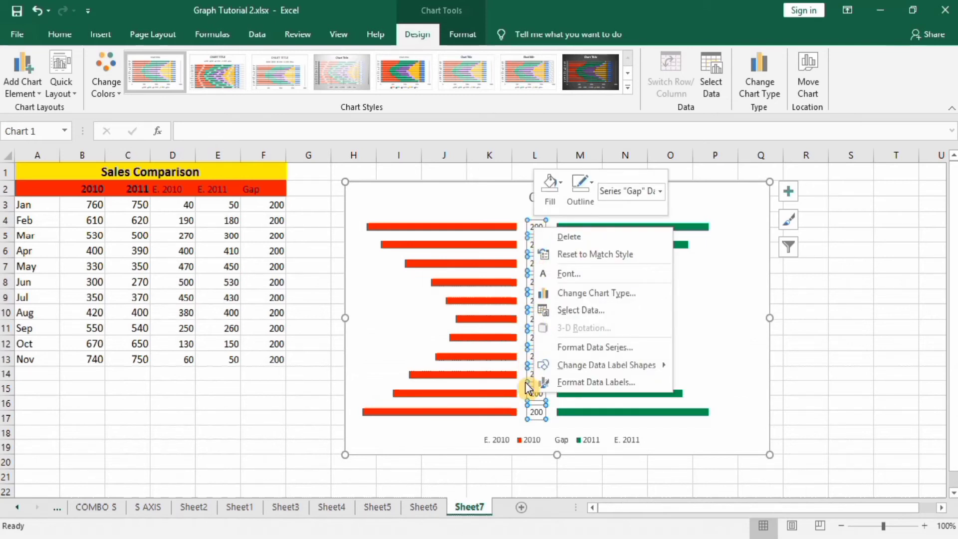
pyautogui.click(584, 382)
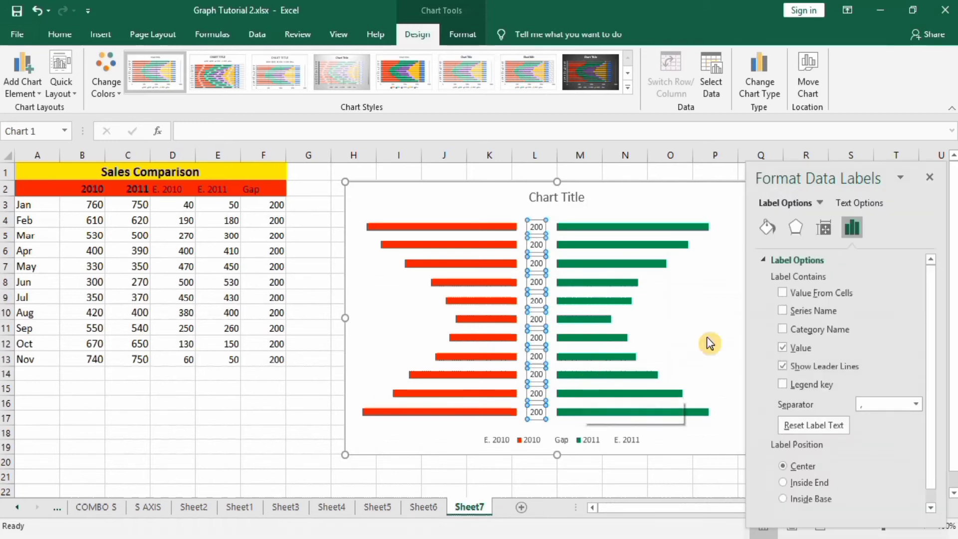
pyautogui.click(783, 329)
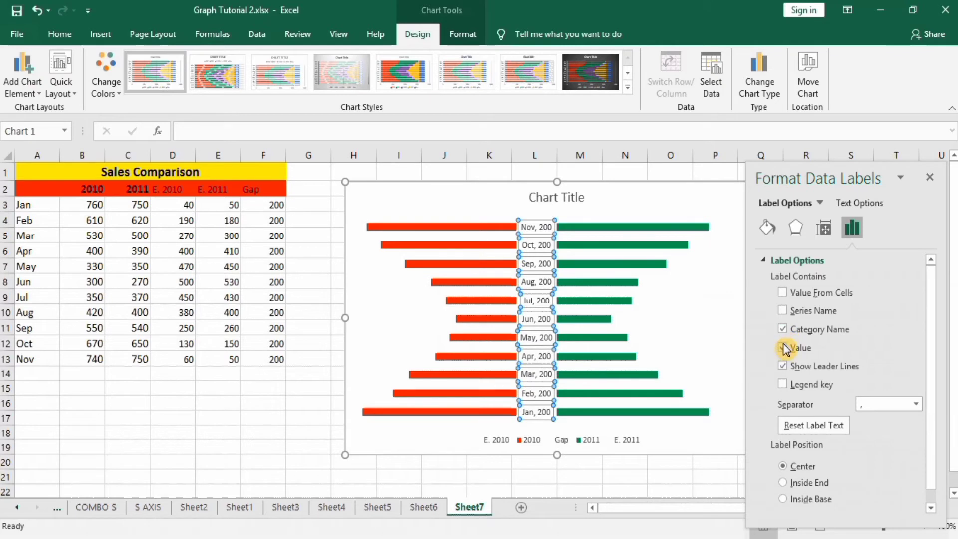
pyautogui.click(785, 349)
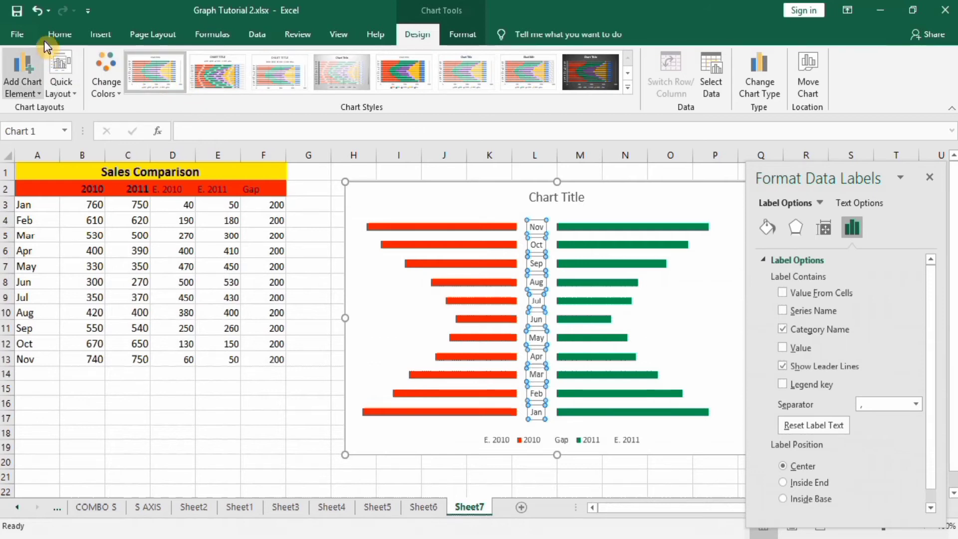
# Format the month labels in the central gap as bold at font size 12.
pyautogui.click(62, 35)
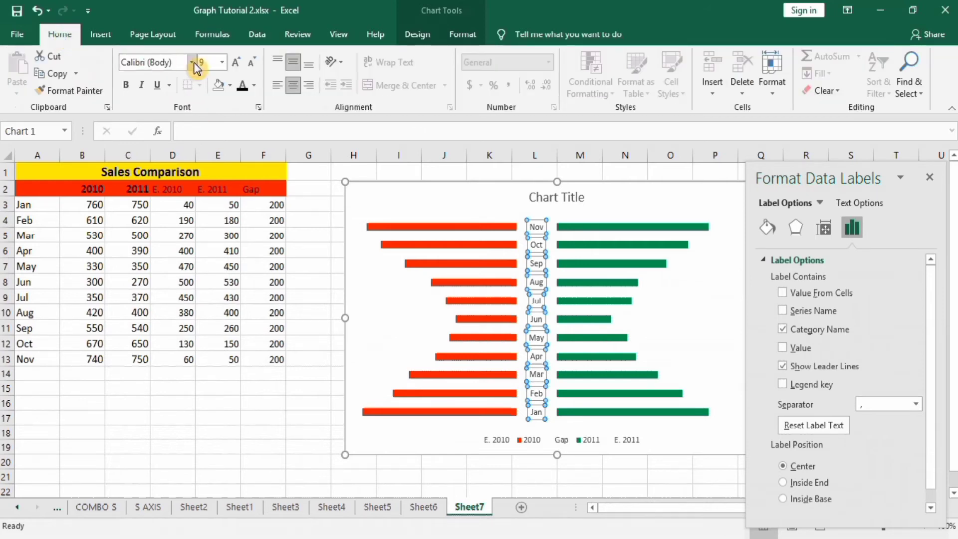
pyautogui.click(223, 63)
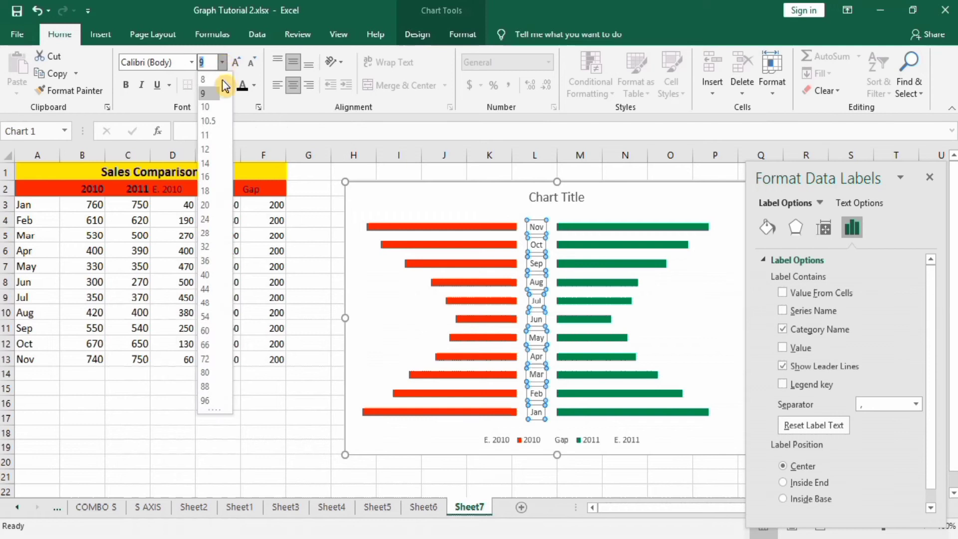
pyautogui.click(209, 149)
pyautogui.click(125, 89)
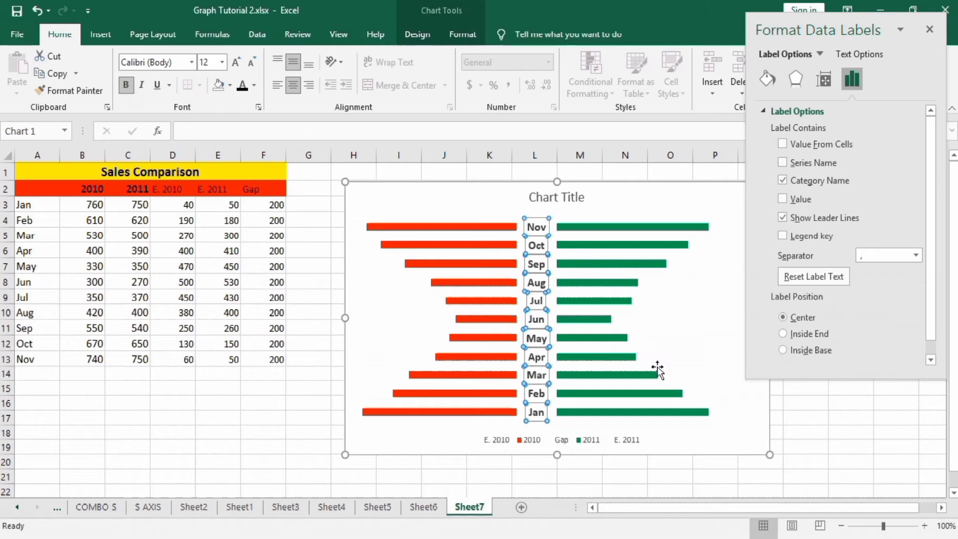
pyautogui.click(797, 401)
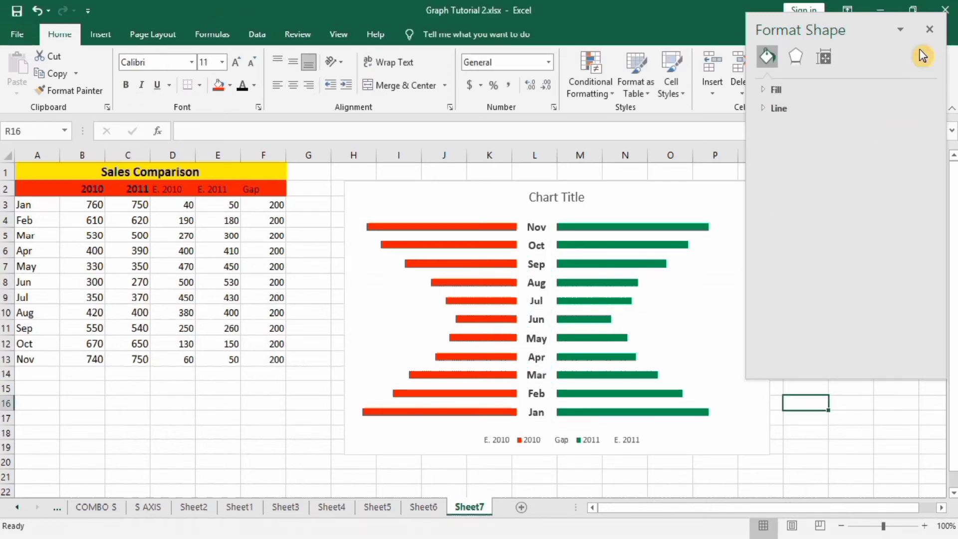
pyautogui.click(929, 29)
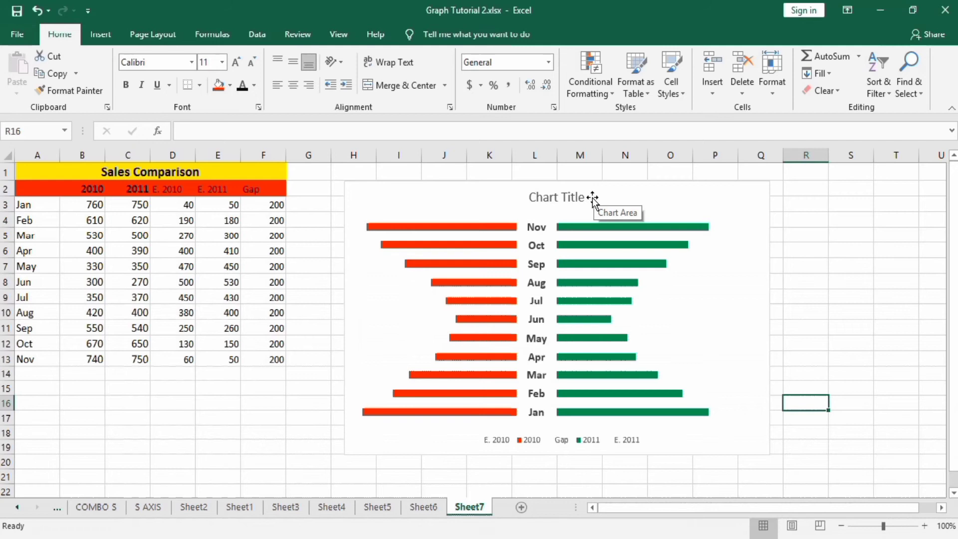
# Link the chart title to cell A1 of Sheet7 with the formula =Sheet7!$A$1.
pyautogui.click(561, 196)
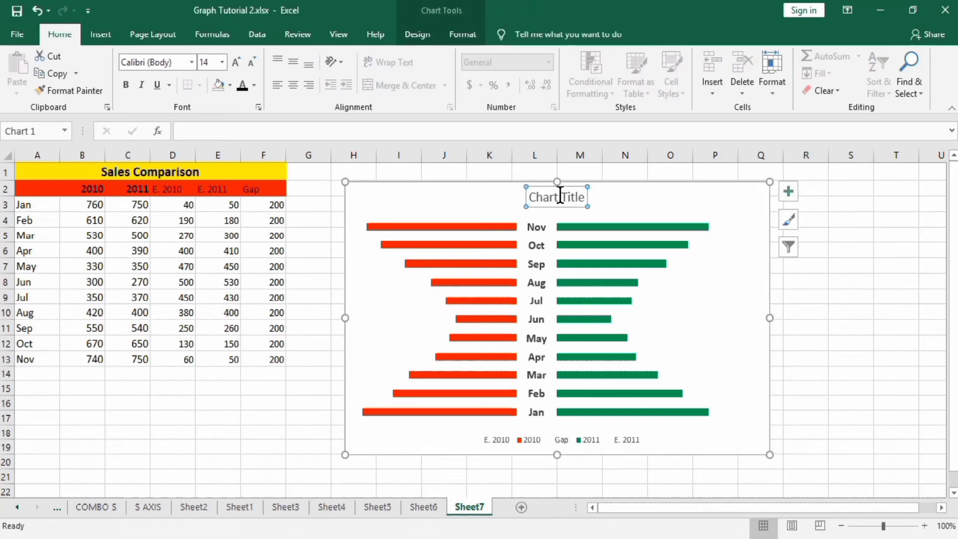
pyautogui.click(224, 126)
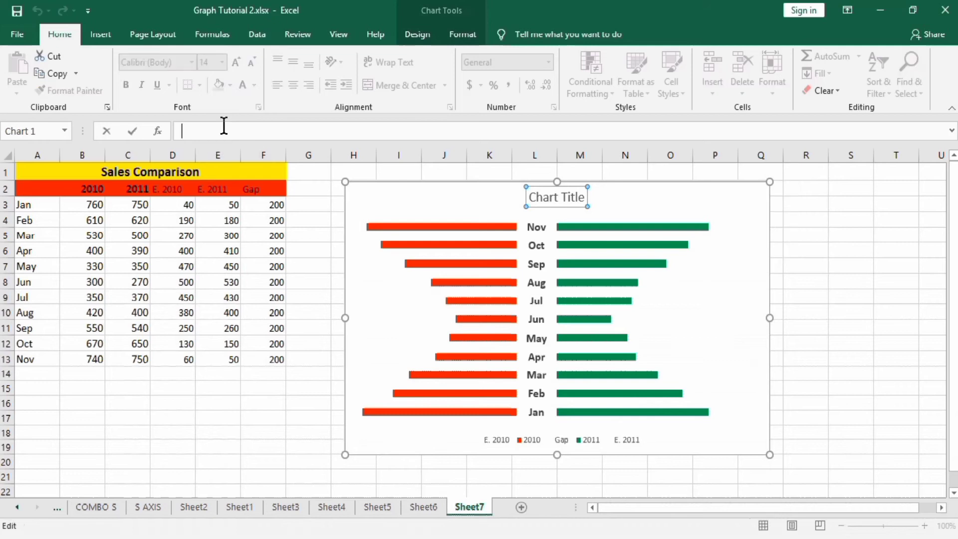
pyautogui.write('=')
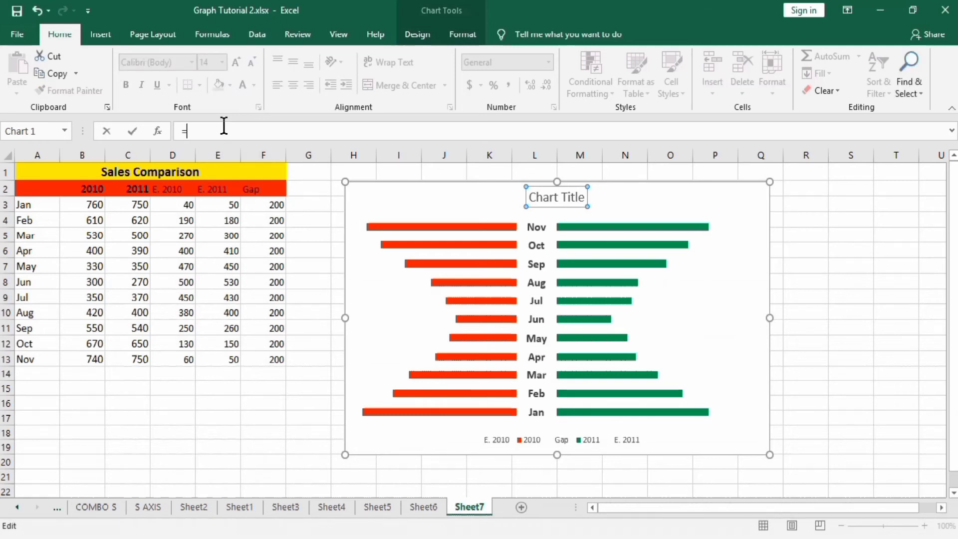
pyautogui.click(162, 173)
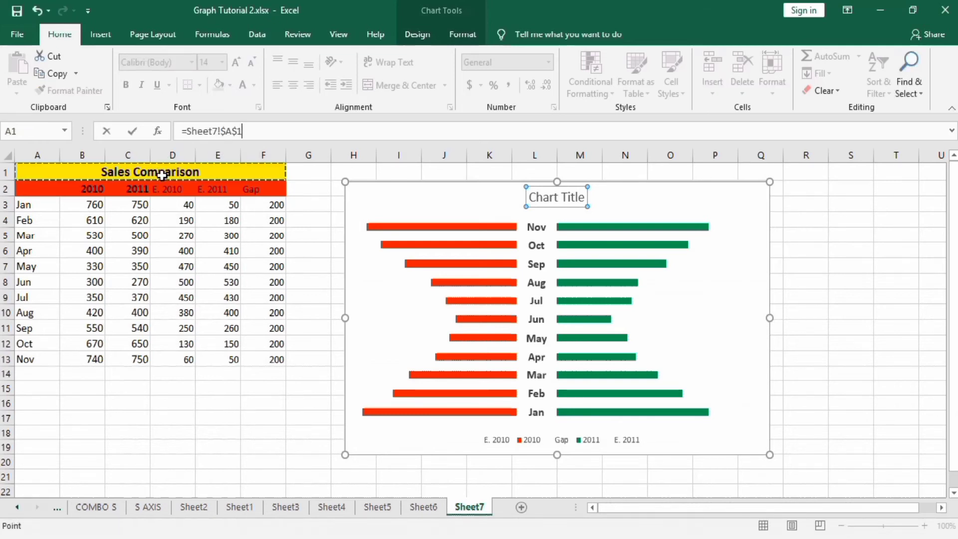
pyautogui.press('Return')
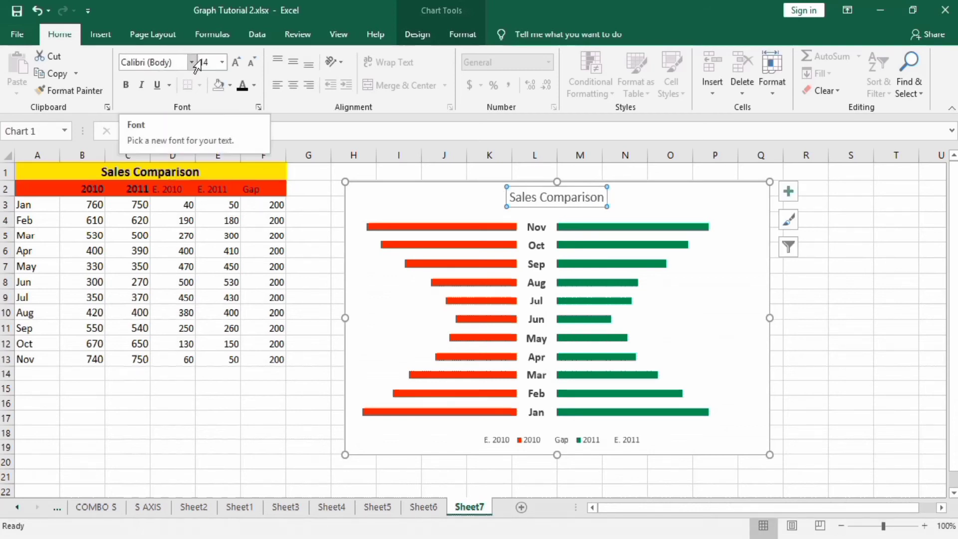
# Format the chart title as bold black text at font size 20.
pyautogui.click(223, 62)
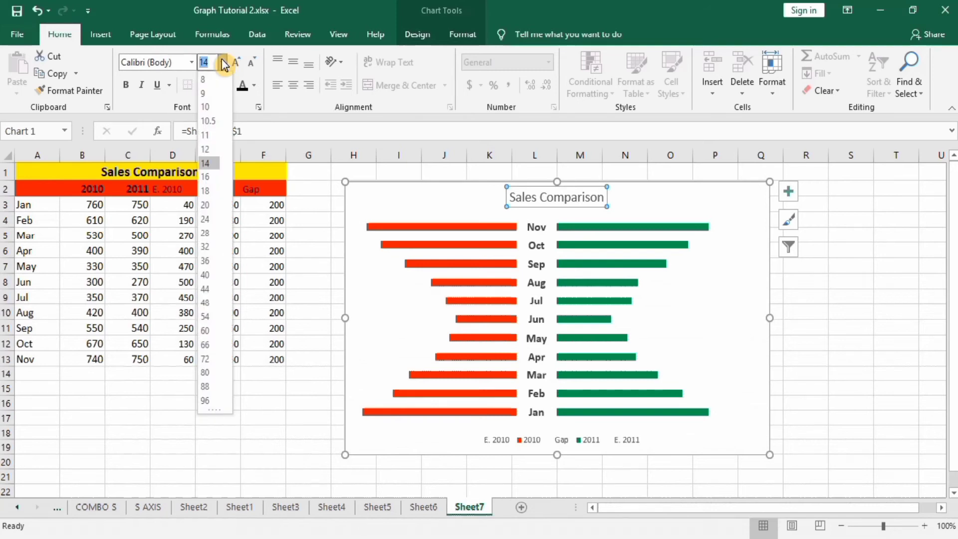
pyautogui.click(208, 205)
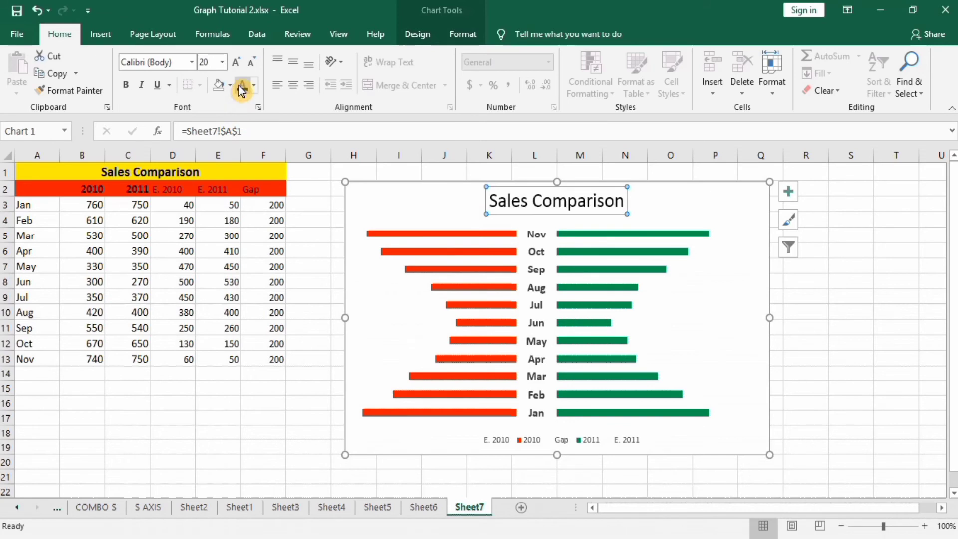
pyautogui.click(128, 87)
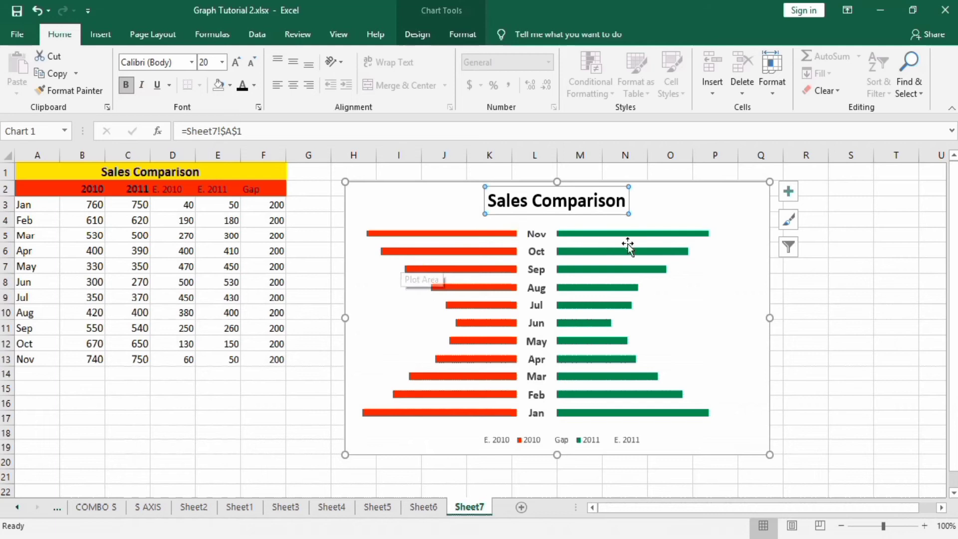
# Set the gap width of the 2011 series bars to 80%.
pyautogui.click(660, 240)
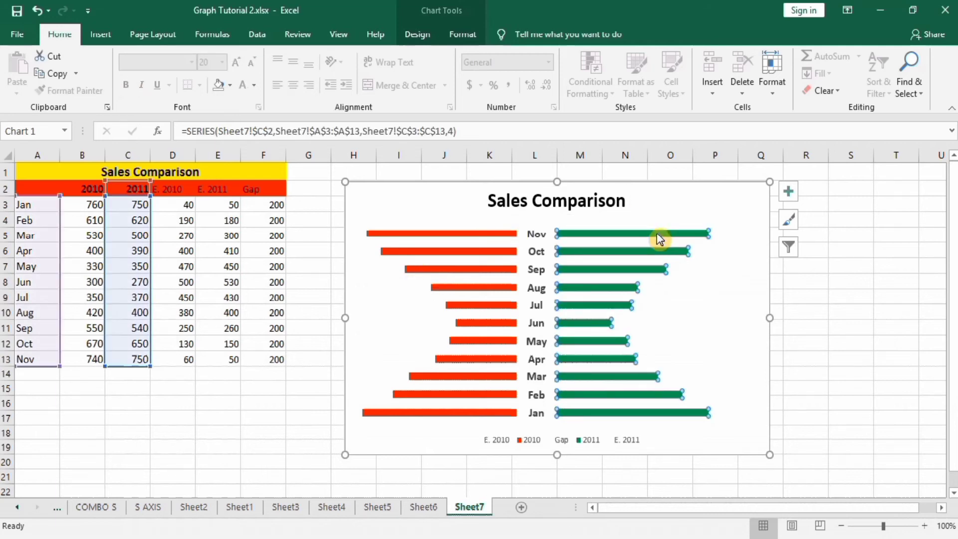
pyautogui.rightClick(661, 240)
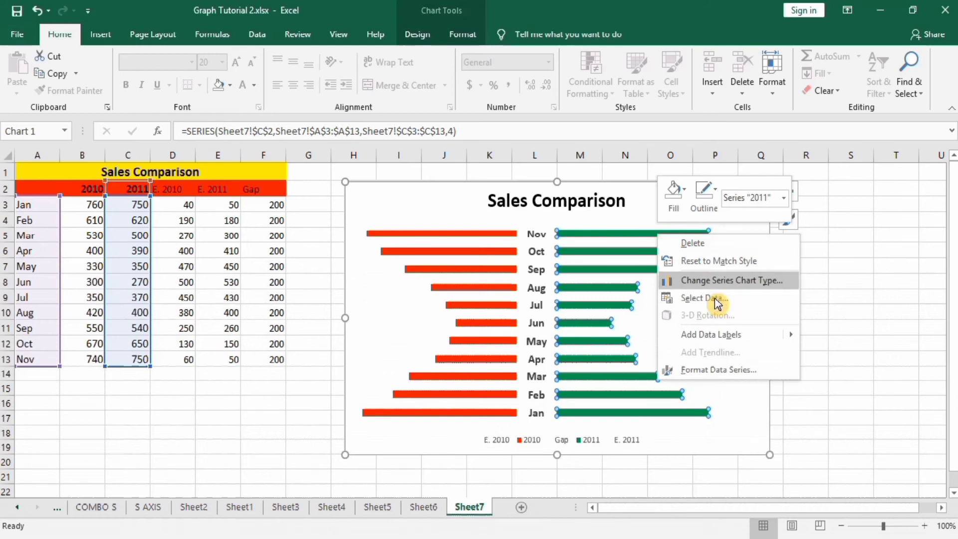
pyautogui.click(724, 372)
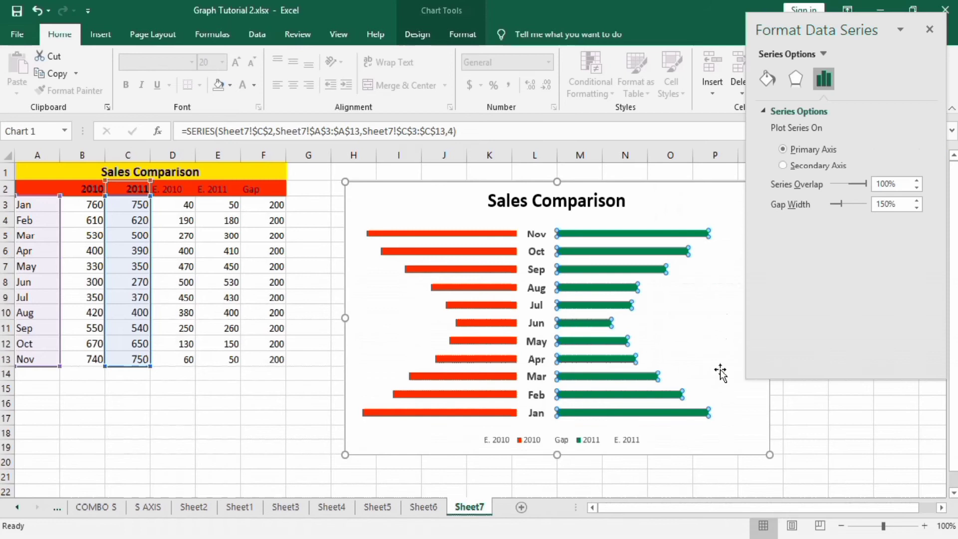
pyautogui.click(884, 204)
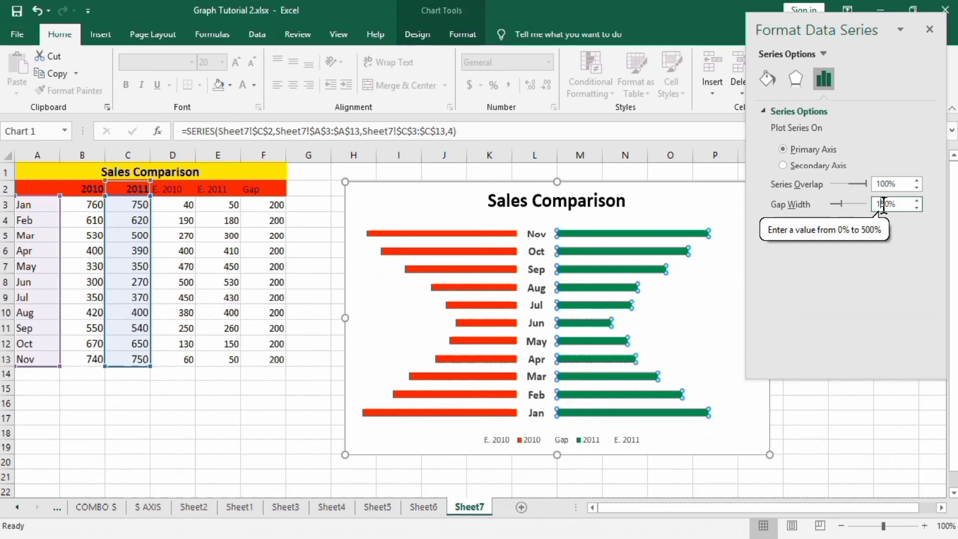
pyautogui.press('Delete')
pyautogui.press('Delete')
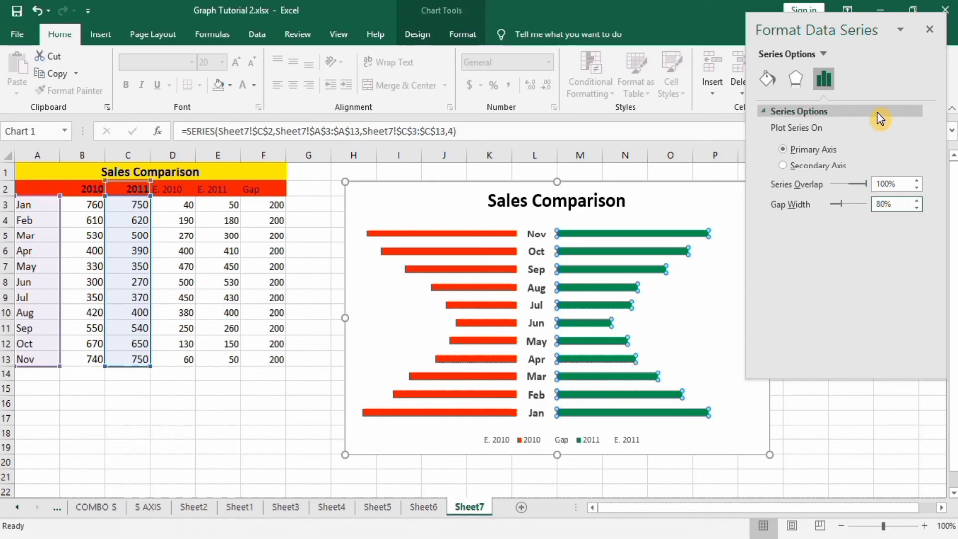
pyautogui.click(767, 79)
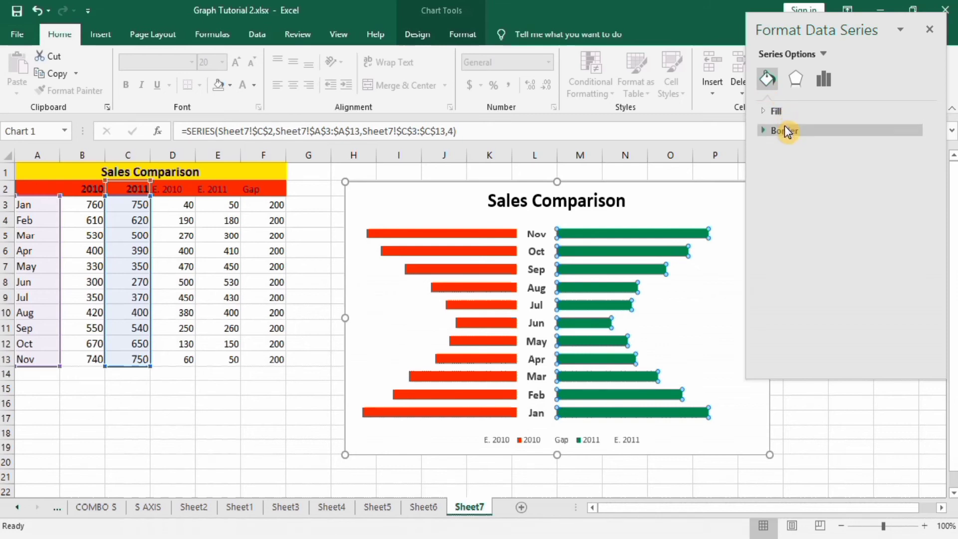
pyautogui.click(786, 112)
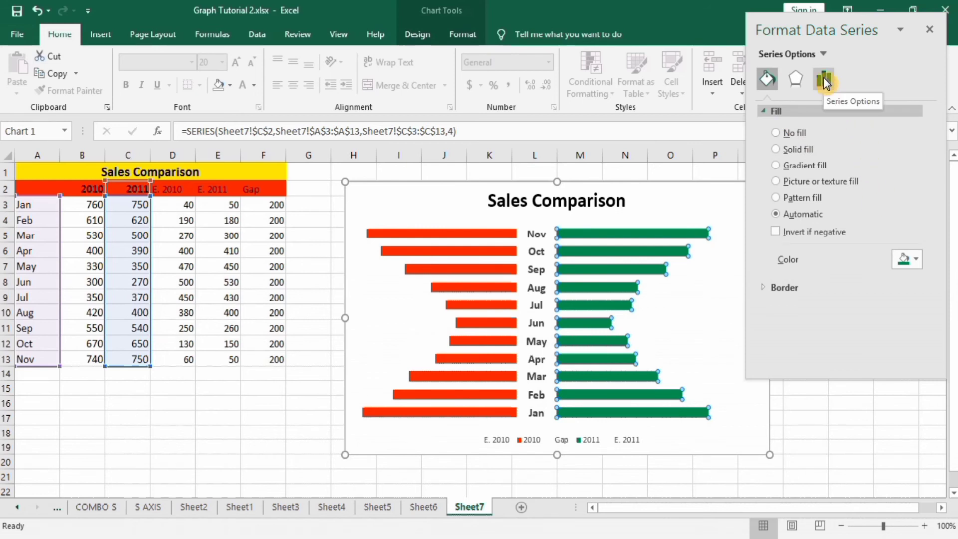
pyautogui.click(823, 417)
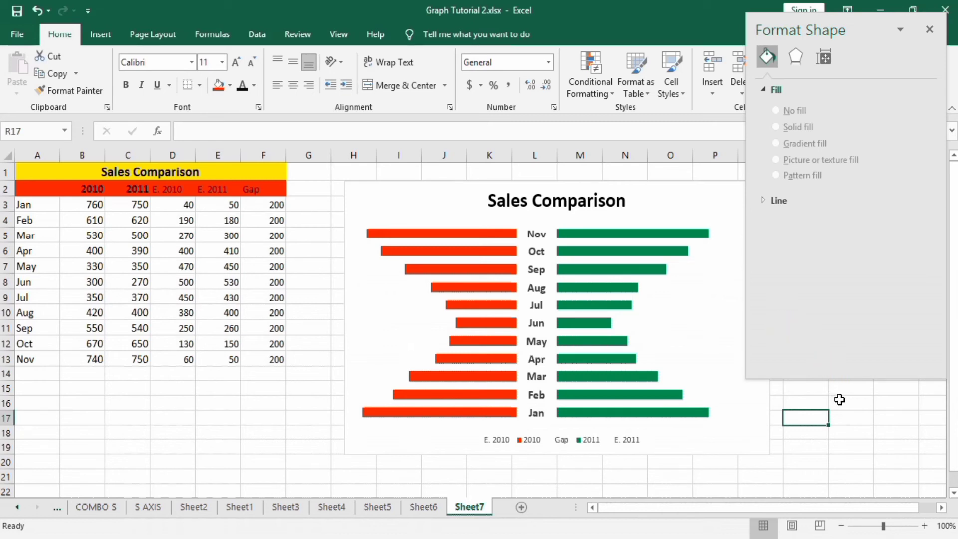
# Apply the top bevel preset with 9 pt width and 6 pt height to the green 2011 series bars.
pyautogui.moveTo(581, 248)
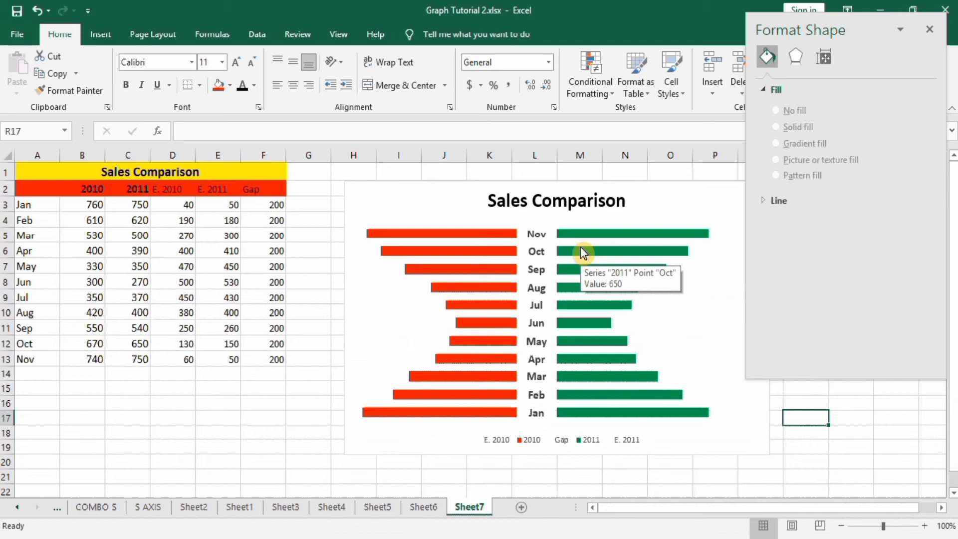
pyautogui.click(582, 249)
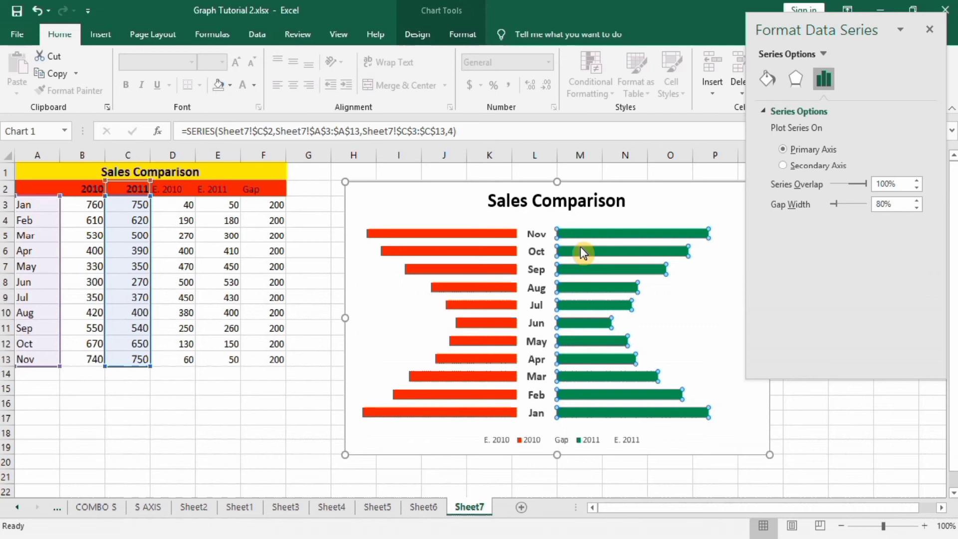
pyautogui.click(796, 80)
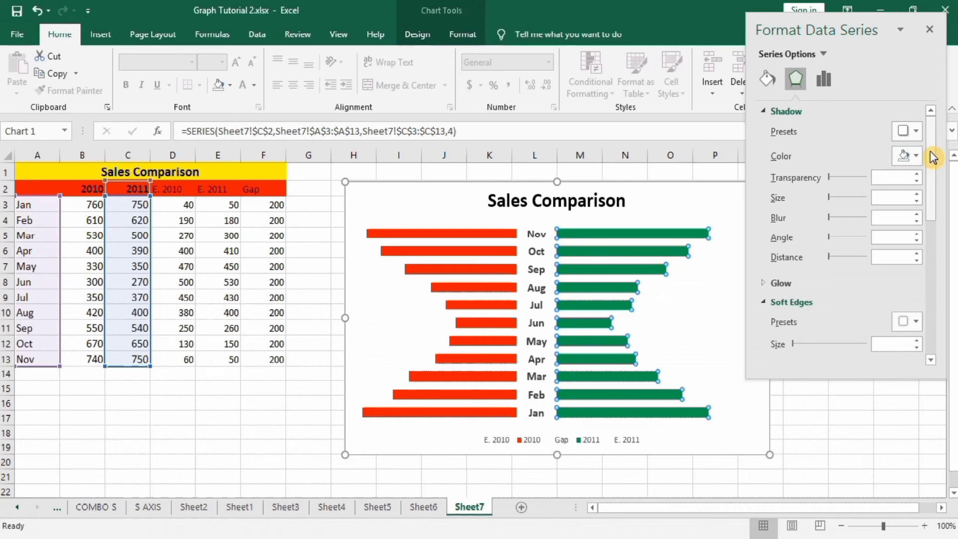
pyautogui.moveTo(933, 158); pyautogui.dragTo(936, 221)
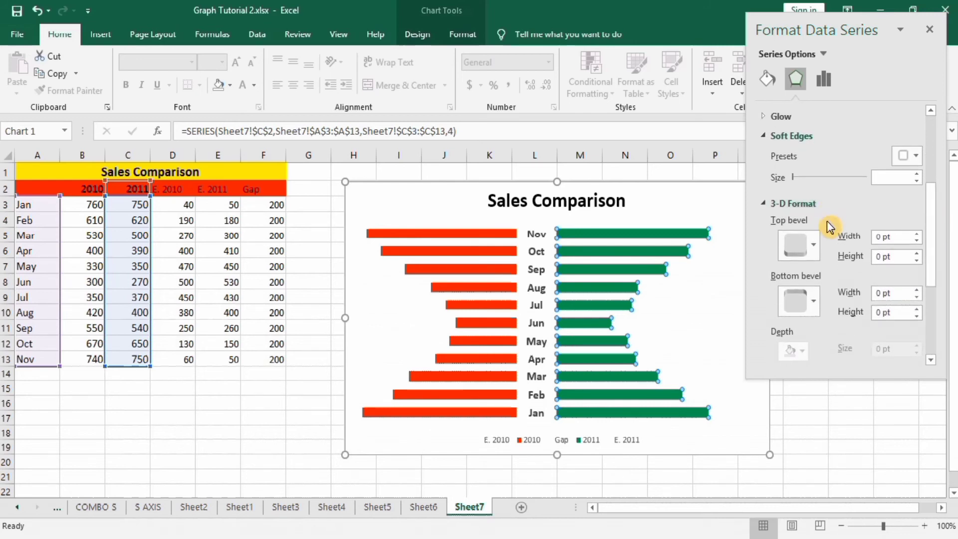
pyautogui.click(815, 251)
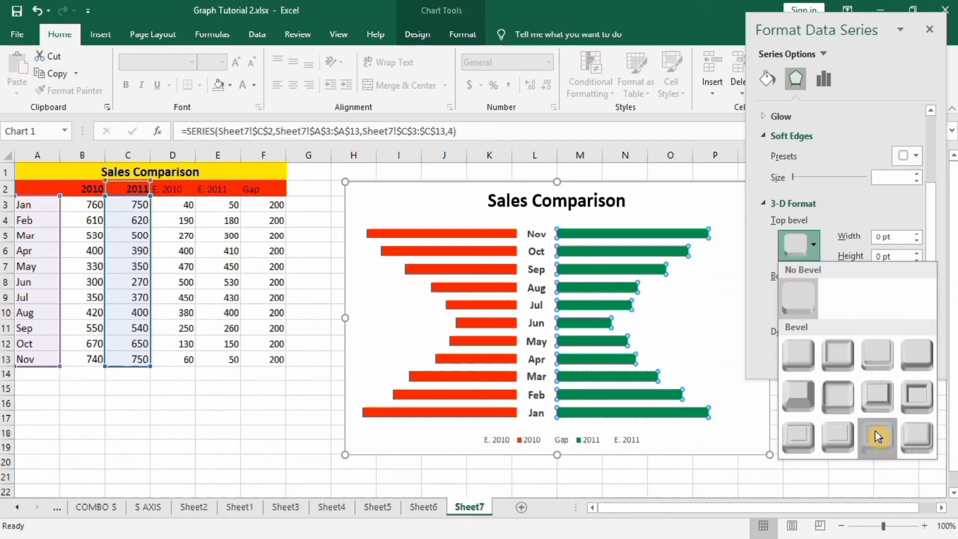
pyautogui.click(877, 435)
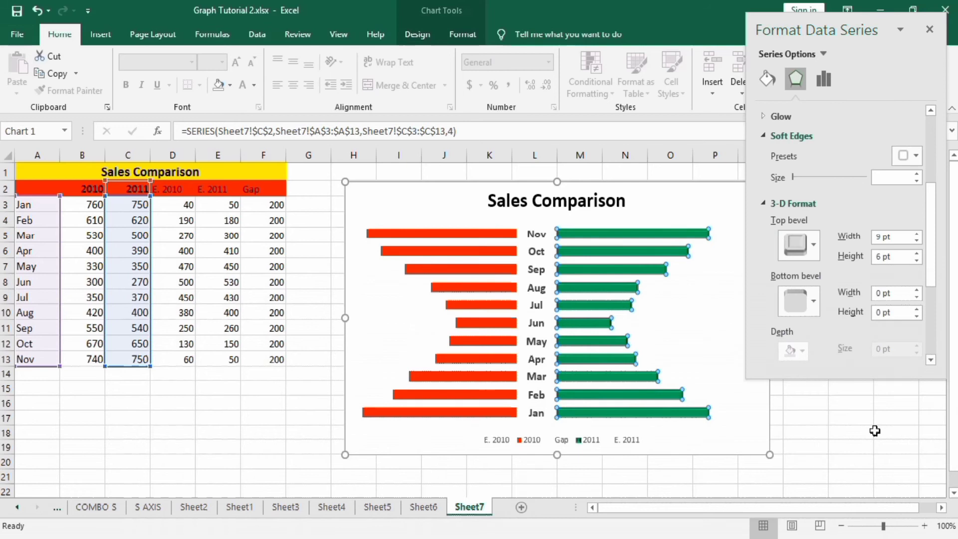
pyautogui.click(875, 431)
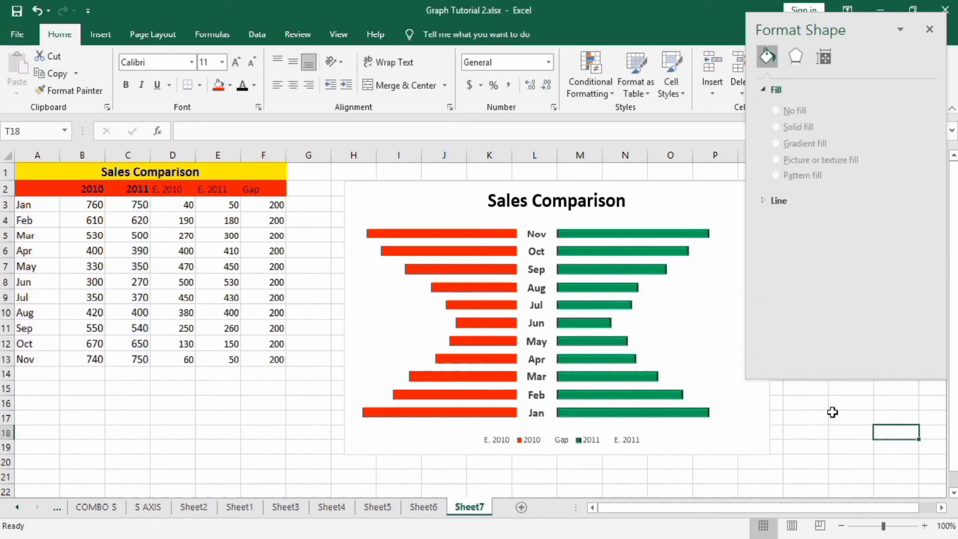
# Apply the top bevel preset with 9 pt width and 6 pt height to the red 2010 series bars and close the formatting pane.
pyautogui.click(471, 304)
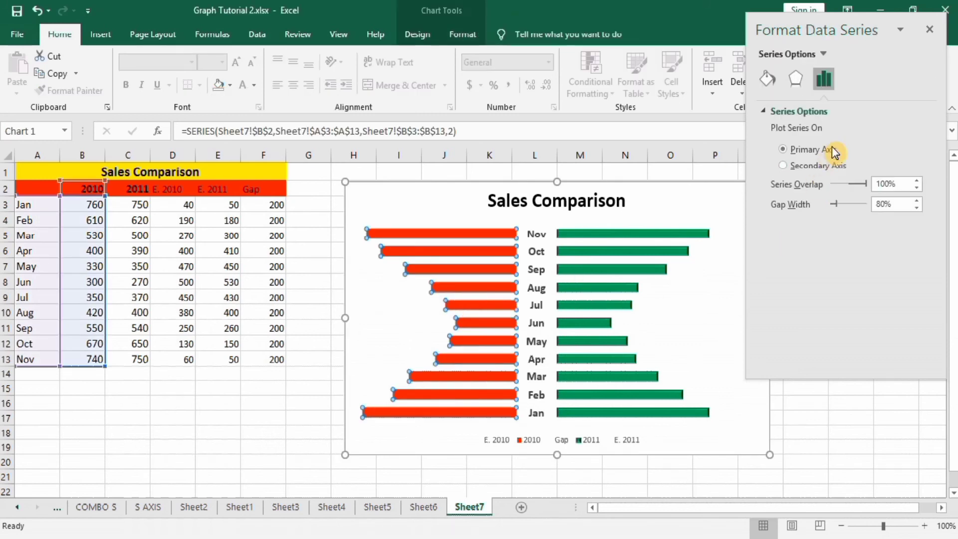
pyautogui.click(797, 85)
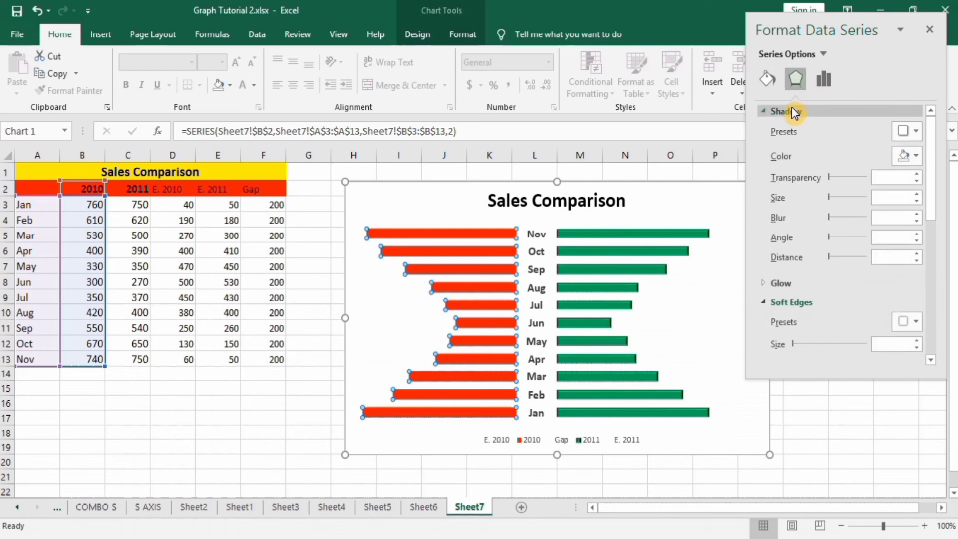
pyautogui.moveTo(931, 122); pyautogui.dragTo(935, 205)
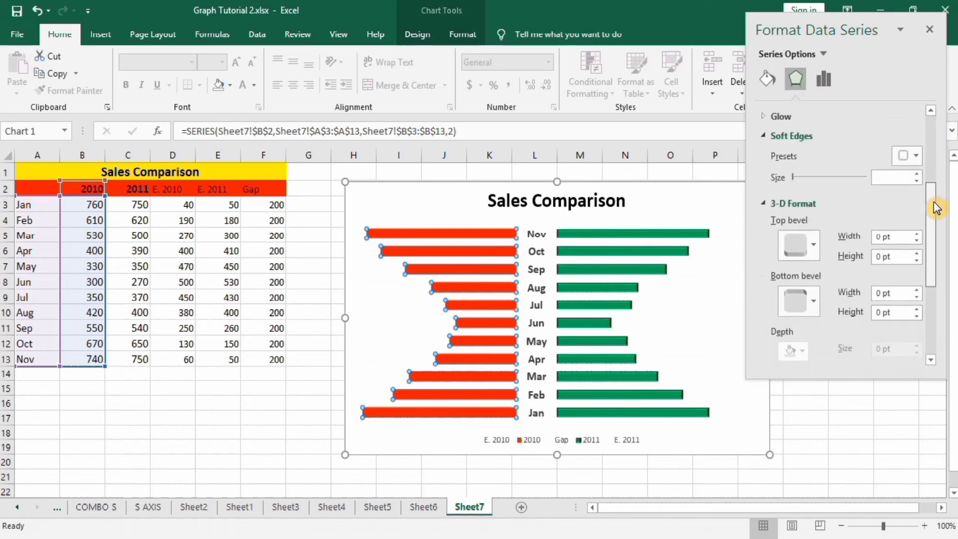
pyautogui.click(816, 242)
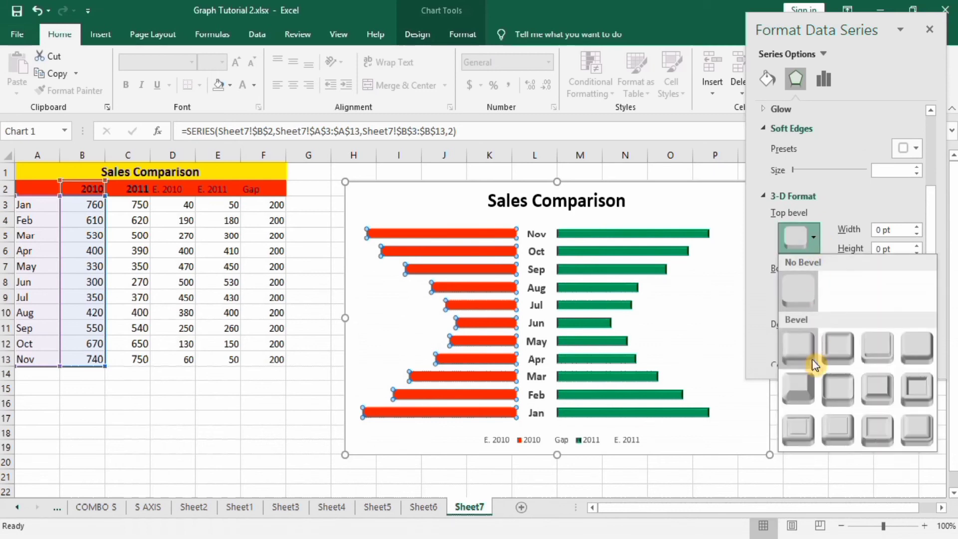
pyautogui.click(878, 427)
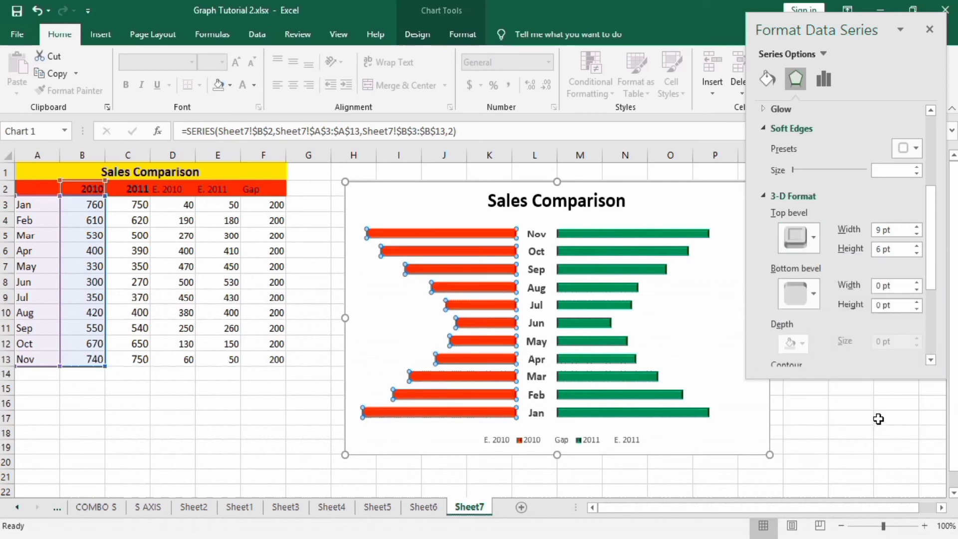
pyautogui.click(877, 421)
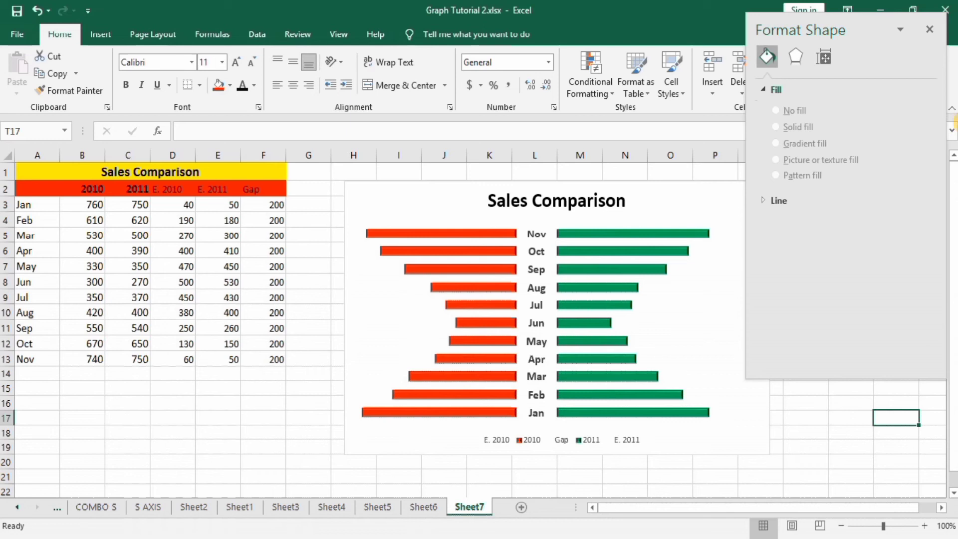
pyautogui.click(930, 30)
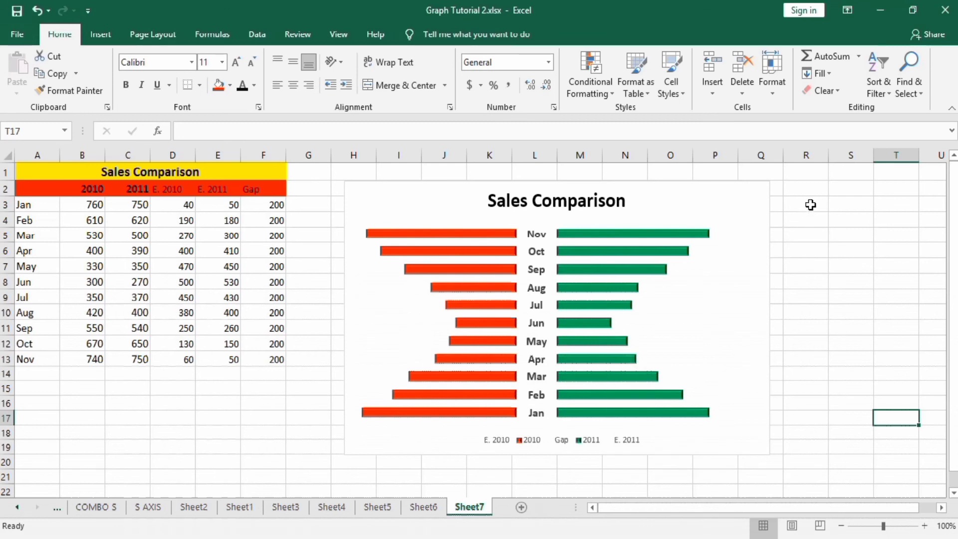
# Add centered data labels to all series of the Sales Comparison chart.
pyautogui.click(738, 204)
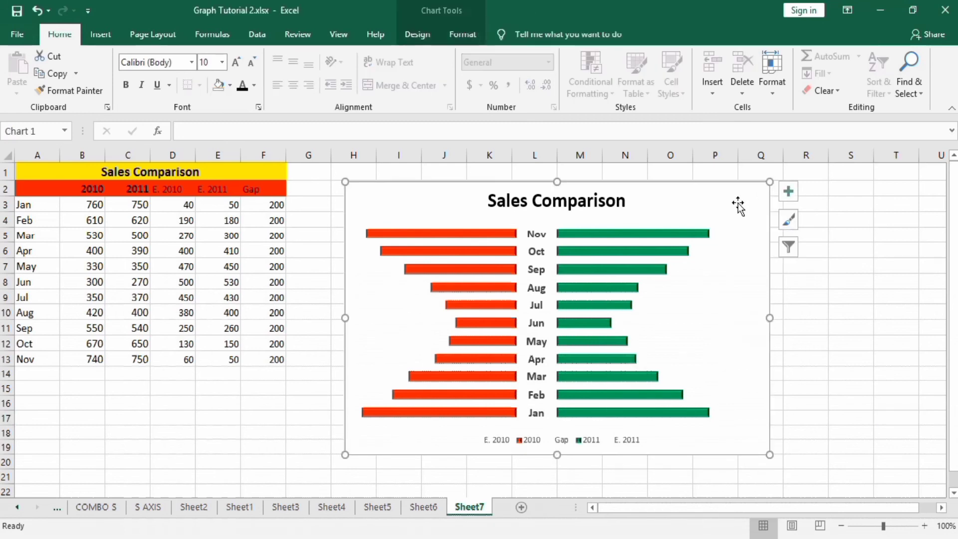
pyautogui.click(793, 194)
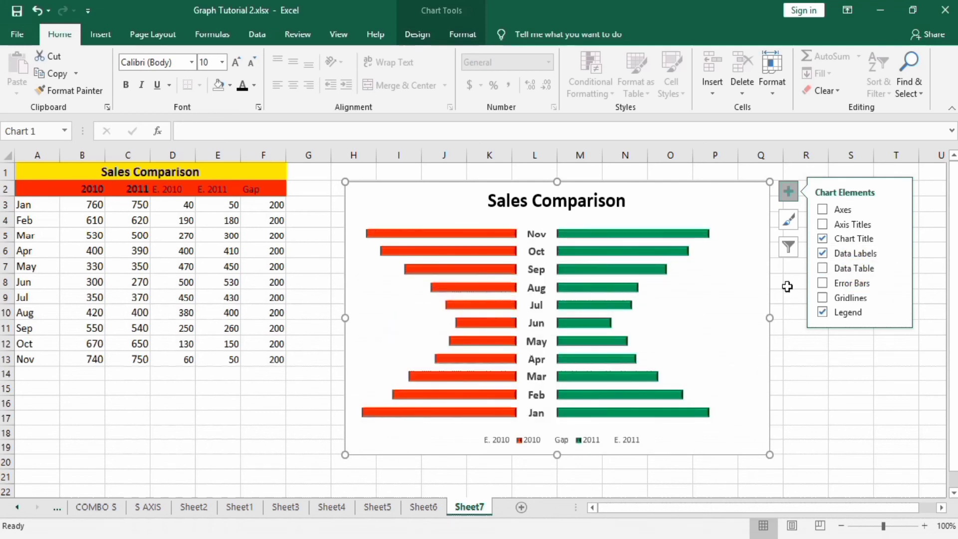
pyautogui.click(825, 257)
pyautogui.click(898, 253)
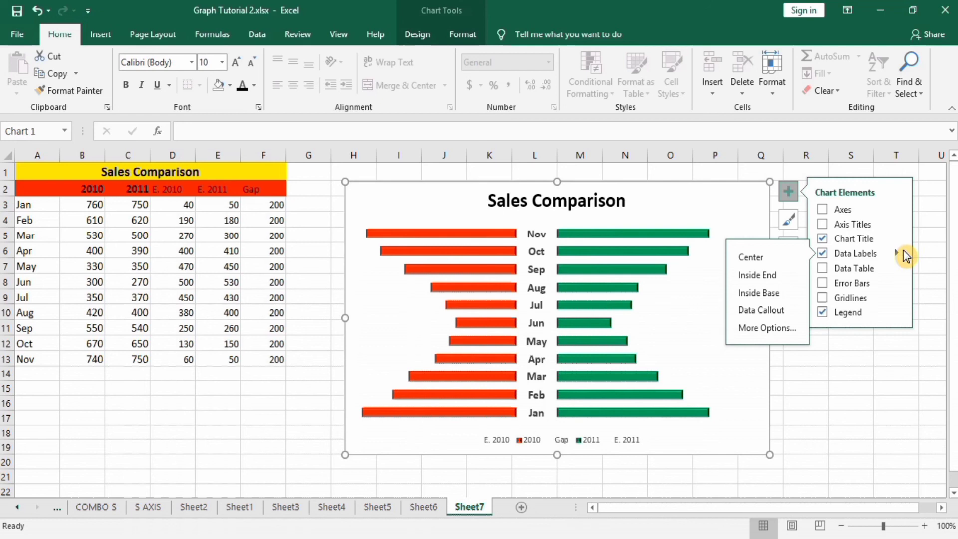
pyautogui.click(769, 257)
pyautogui.click(833, 390)
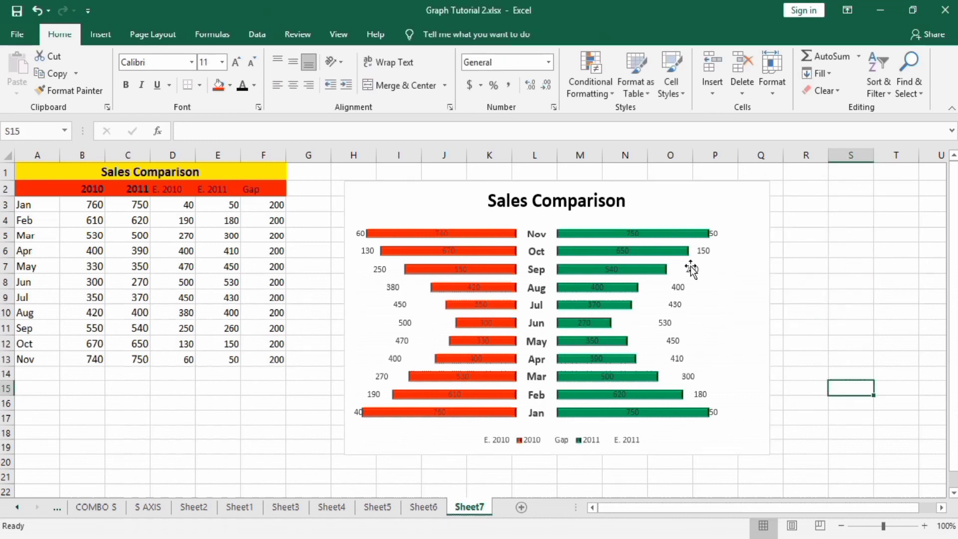
# Delete the data labels of the invisible E. 2011 and E. 2010 series from the chart.
pyautogui.click(679, 288)
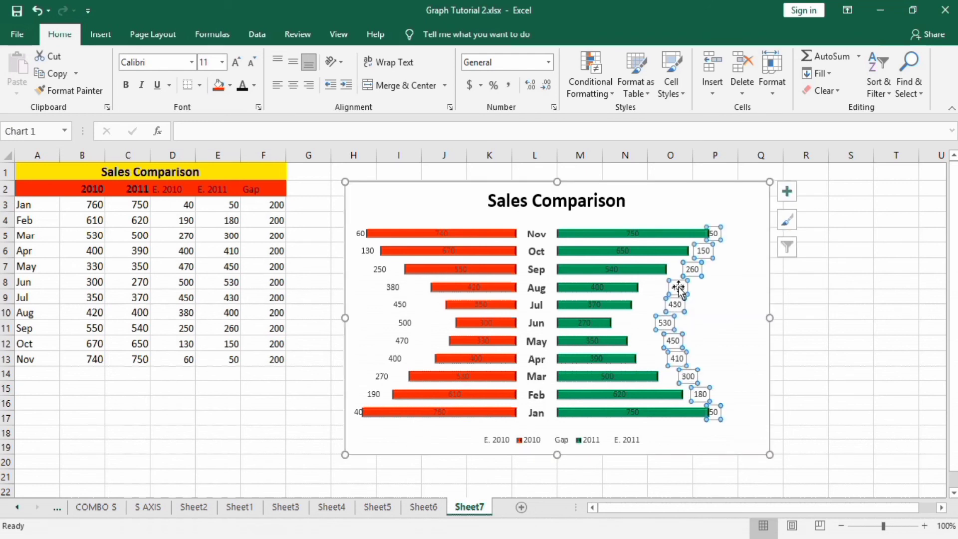
pyautogui.press('Delete')
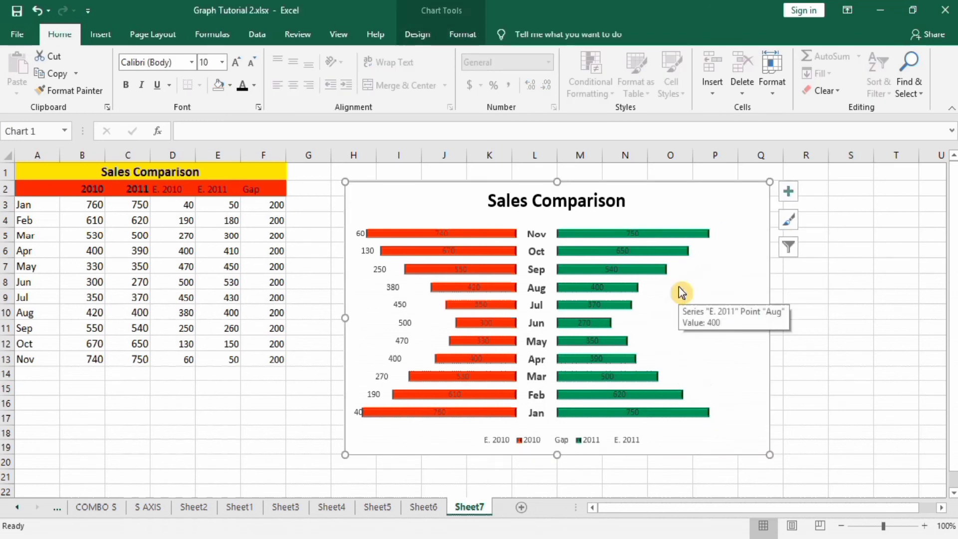
pyautogui.click(380, 273)
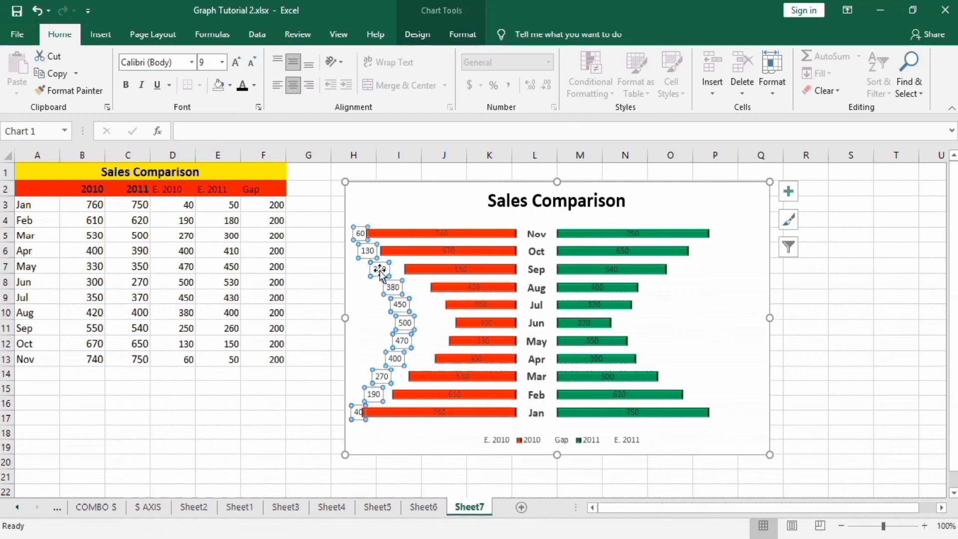
pyautogui.press('Delete')
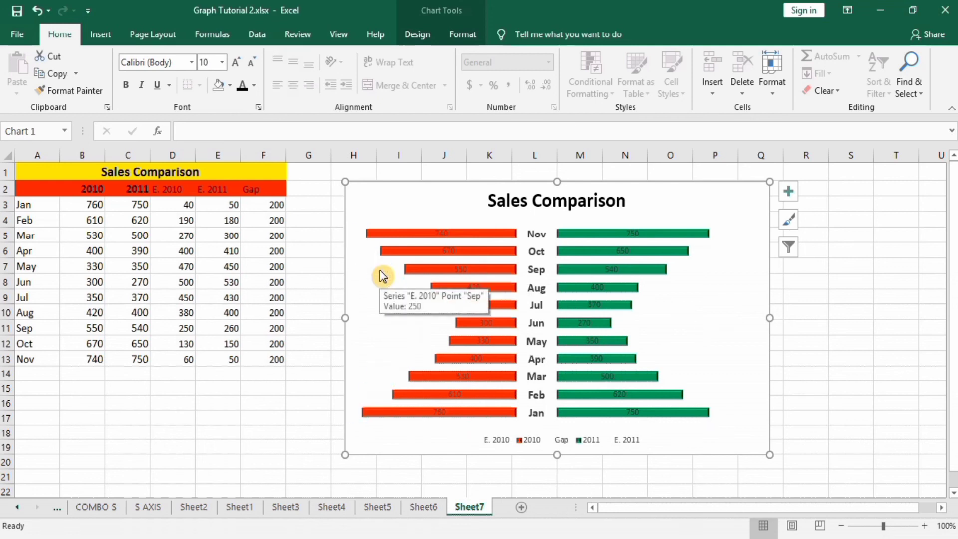
# Set the Nov data label of the 2010 series to font size 10.5 and make it bold.
pyautogui.click(443, 233)
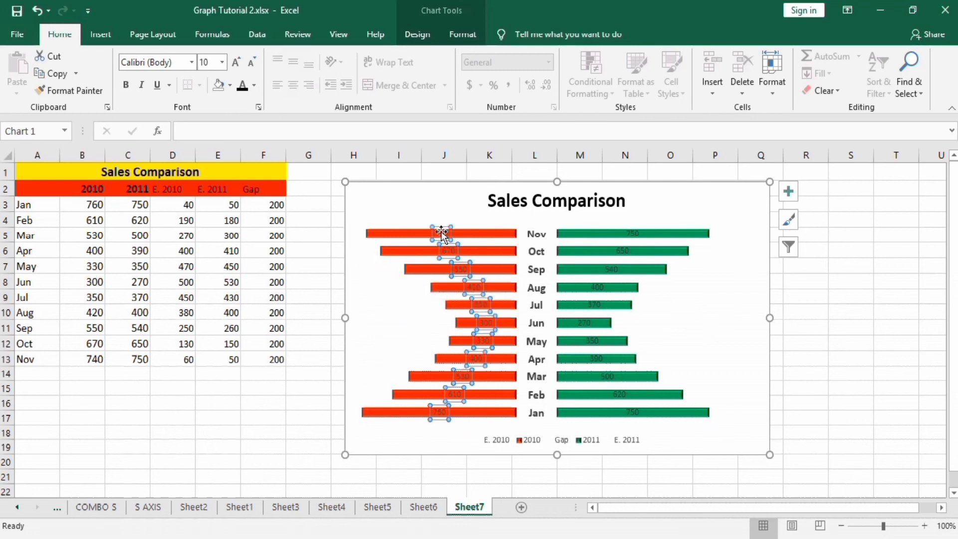
pyautogui.click(442, 233)
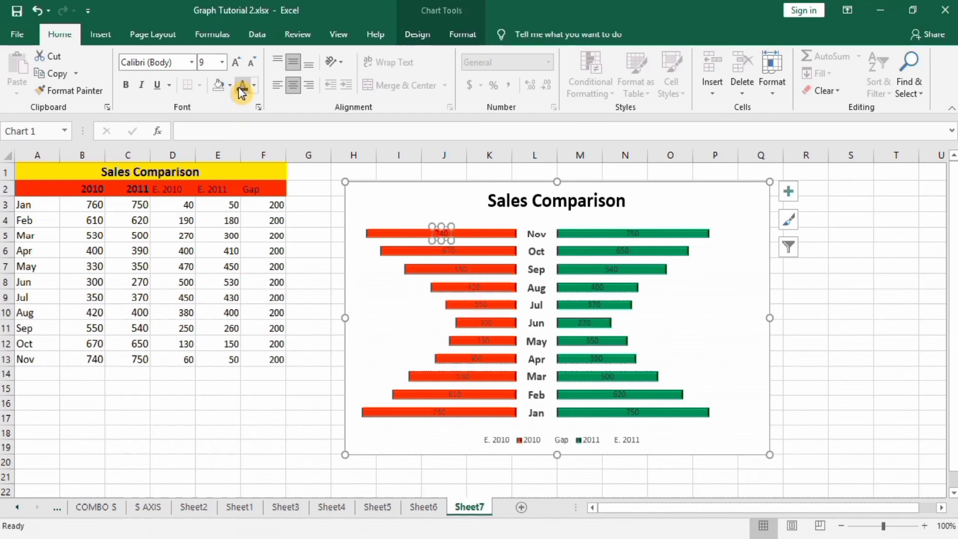
pyautogui.click(223, 62)
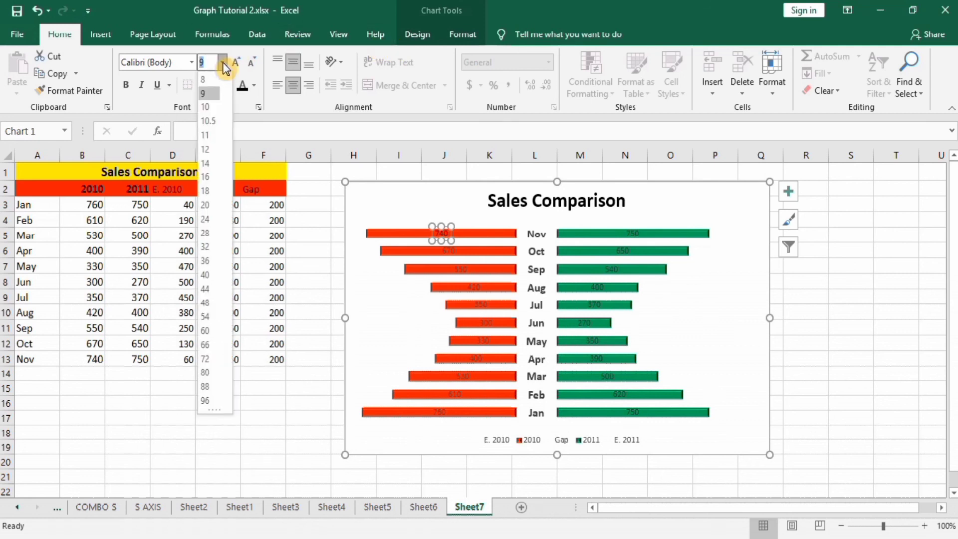
pyautogui.click(213, 121)
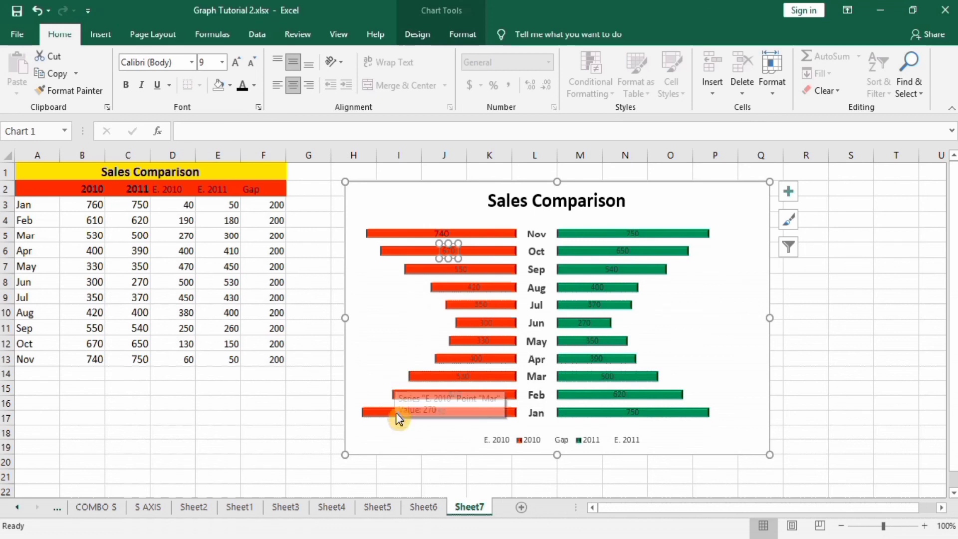
pyautogui.click(397, 476)
pyautogui.click(454, 394)
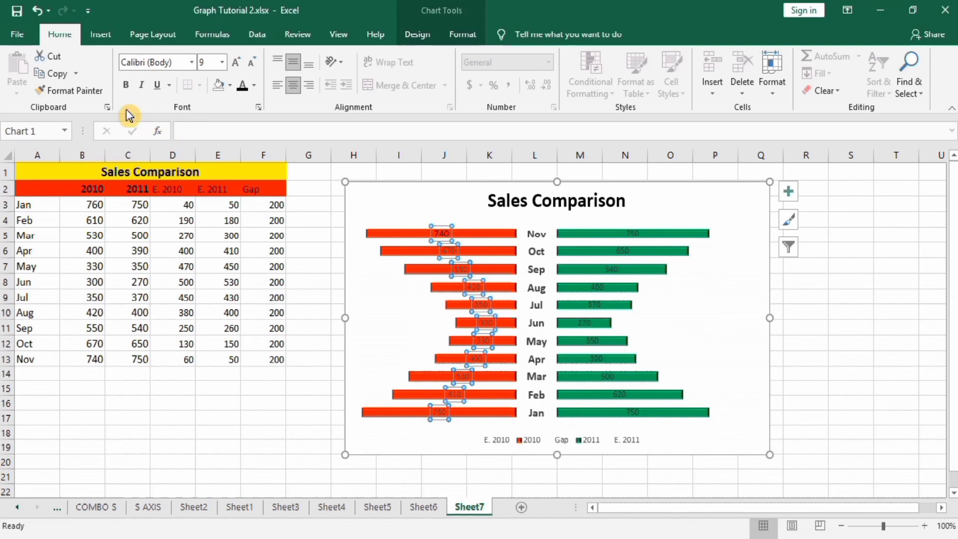
pyautogui.click(127, 86)
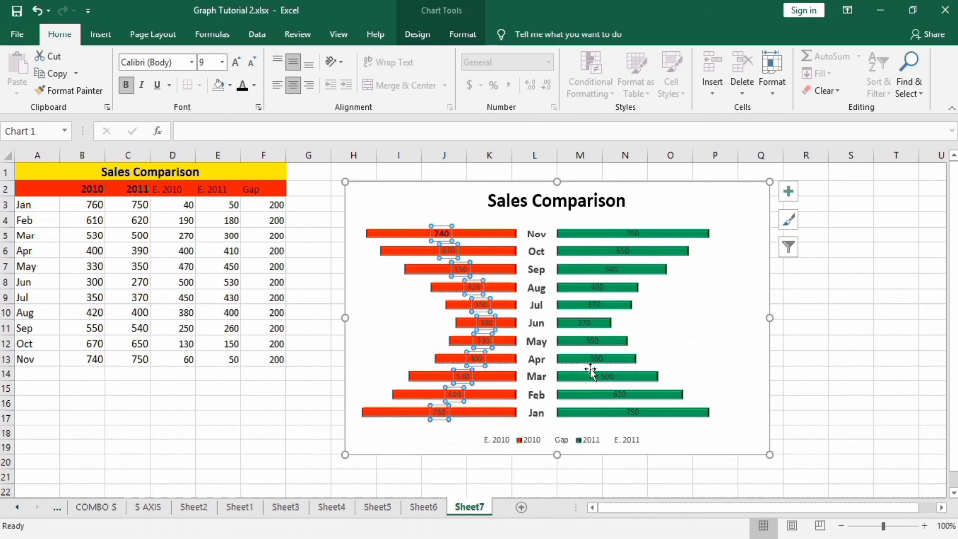
# Delete the E. 2011, Gap and E. 2010 entries from the chart legend.
pyautogui.click(581, 446)
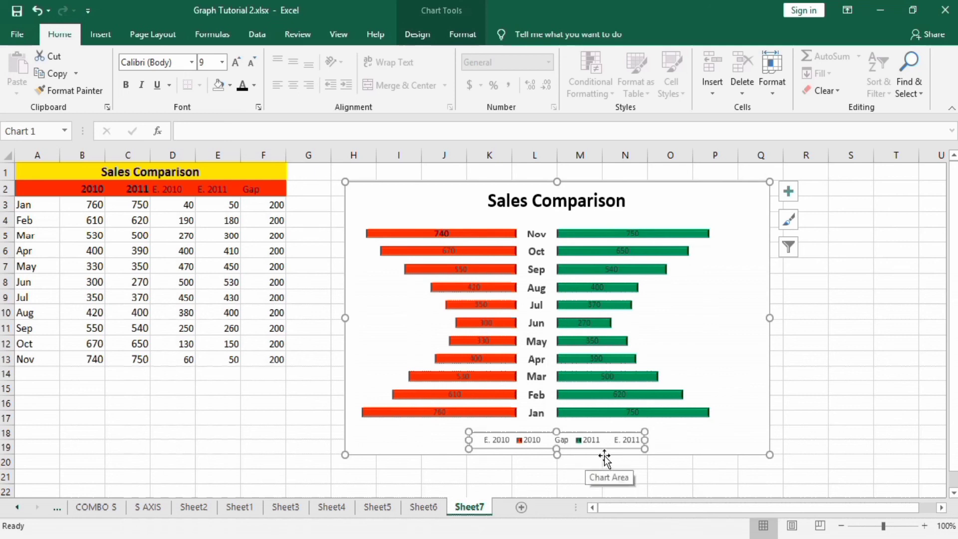
pyautogui.click(630, 443)
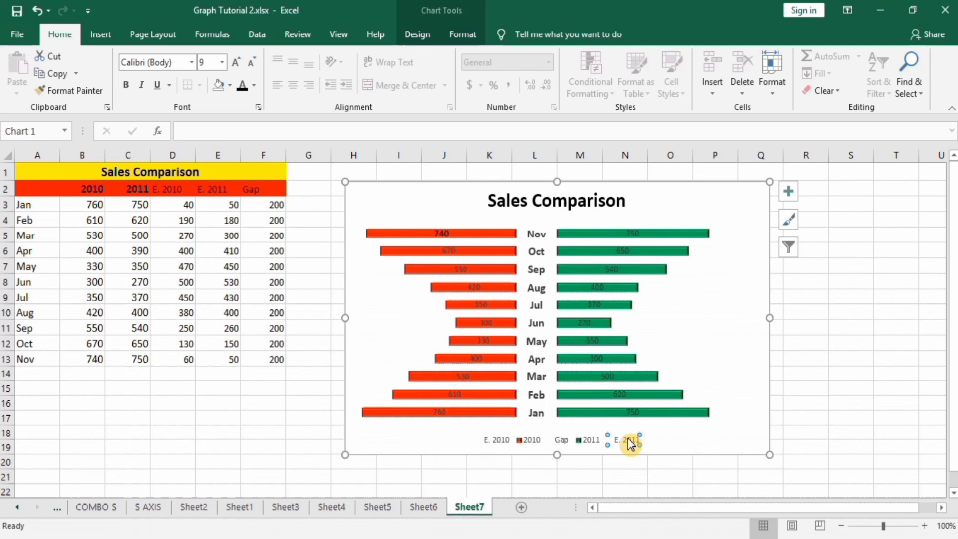
pyautogui.press('Delete')
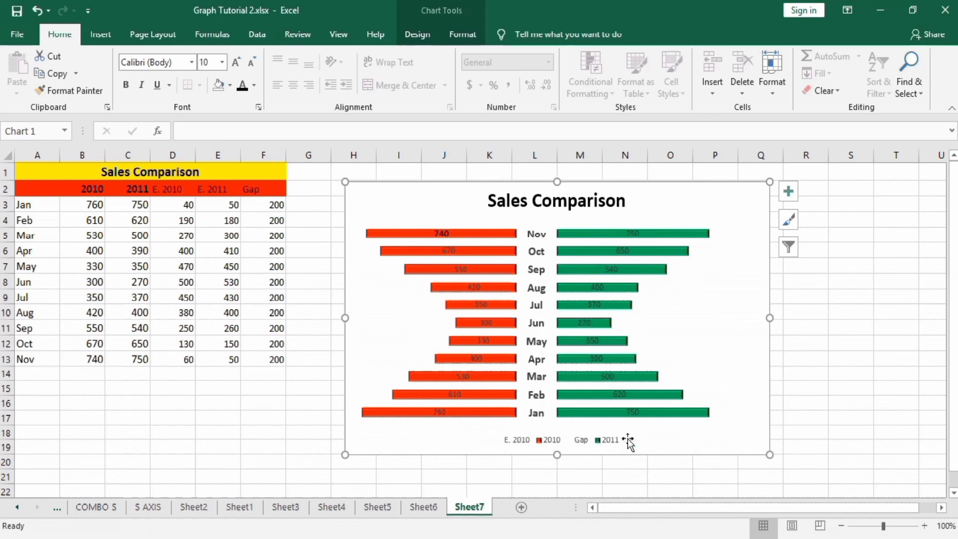
pyautogui.click(579, 438)
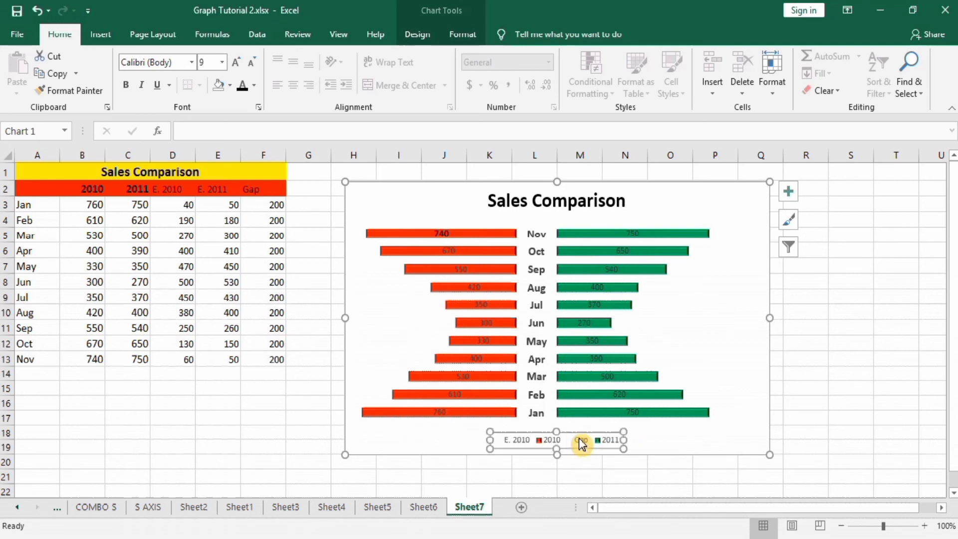
pyautogui.click(579, 438)
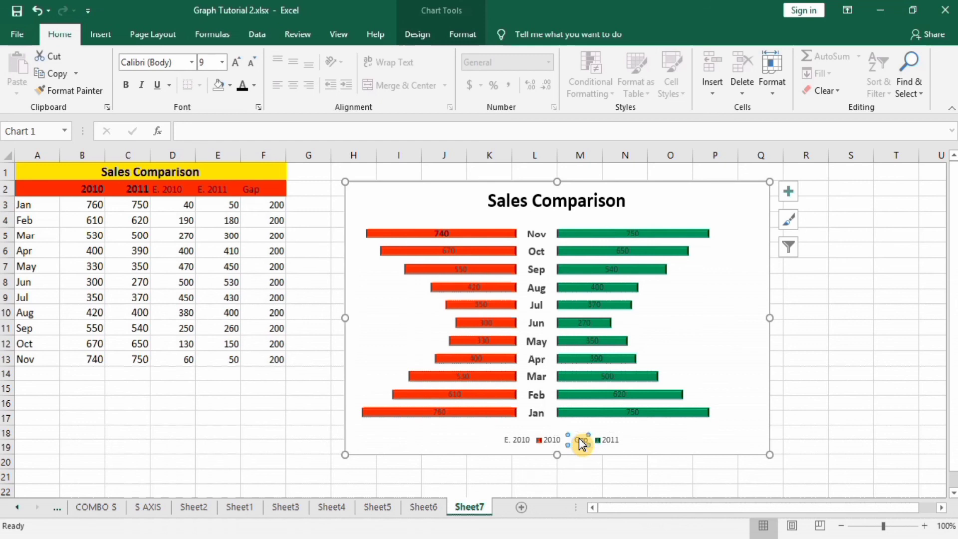
pyautogui.press('Delete')
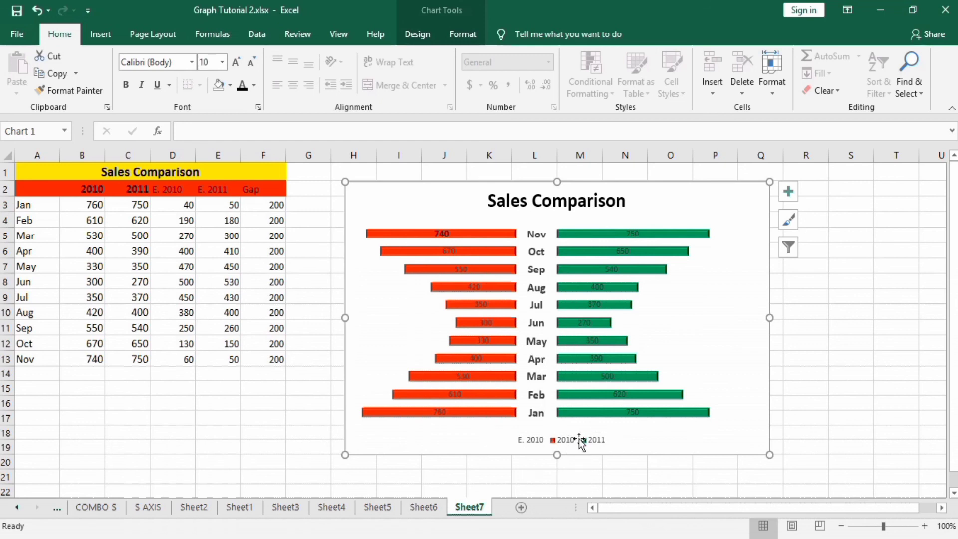
pyautogui.click(525, 439)
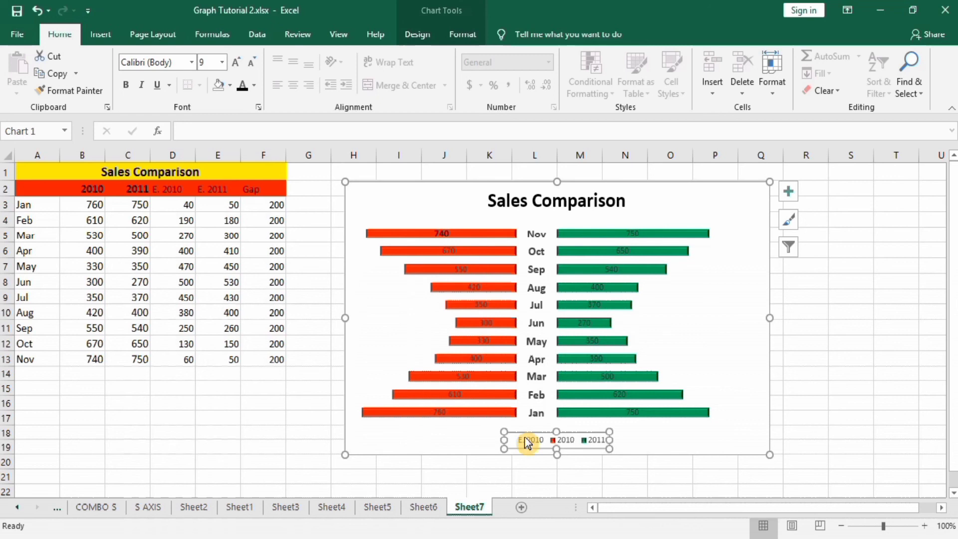
pyautogui.click(525, 439)
pyautogui.press('Delete')
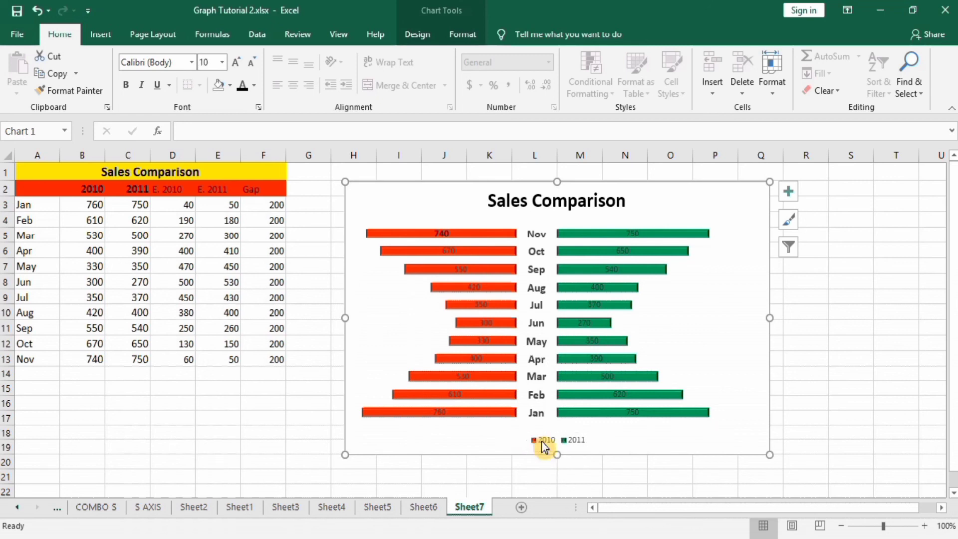
# Format the chart legend as bold text at font size 12.
pyautogui.click(543, 446)
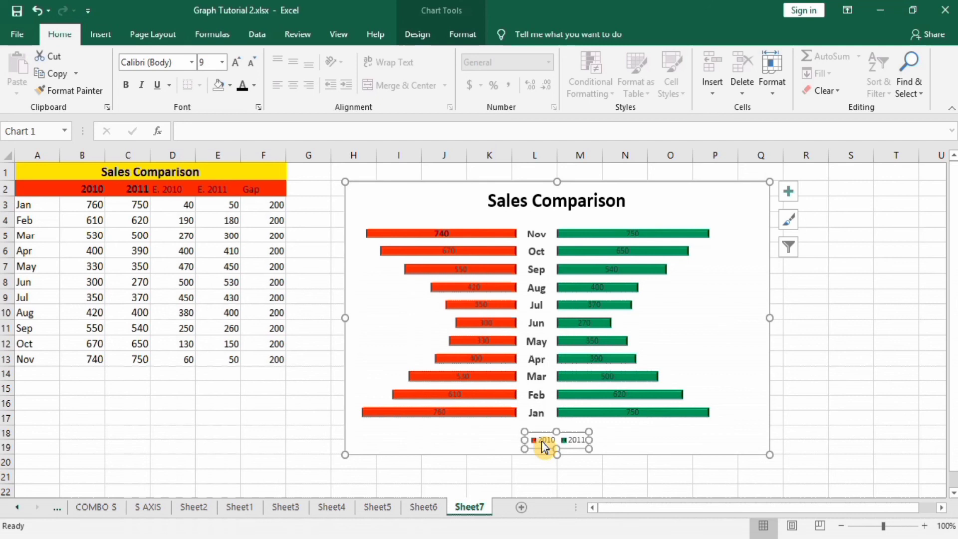
pyautogui.click(127, 85)
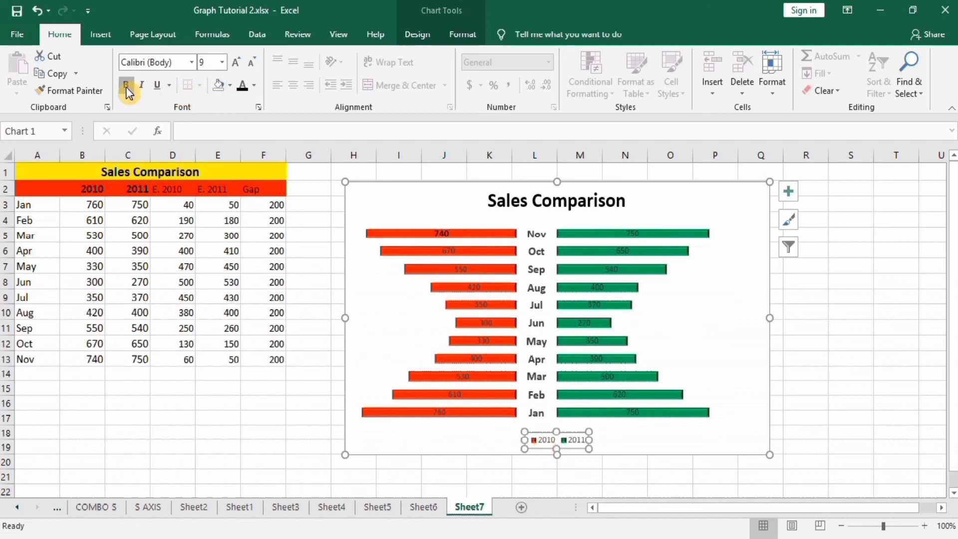
pyautogui.click(222, 62)
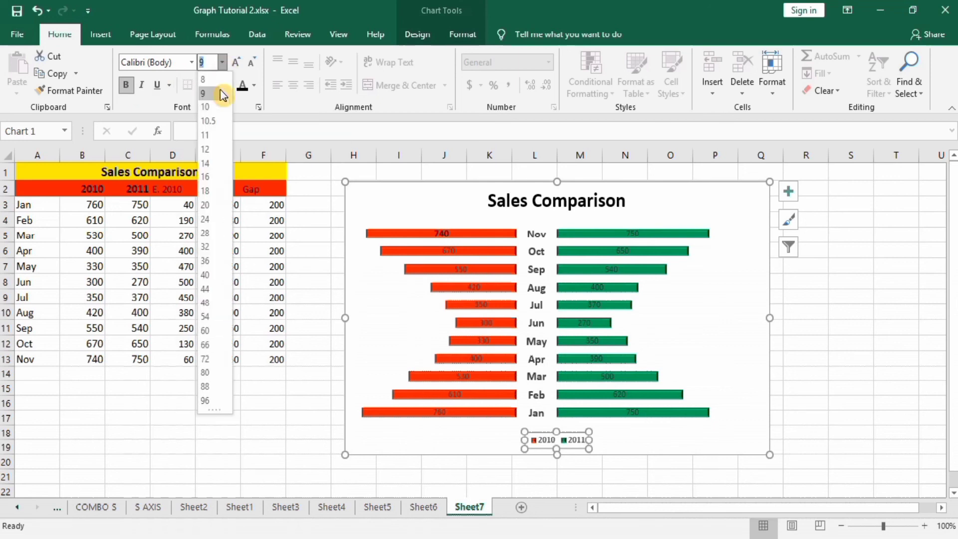
pyautogui.click(212, 148)
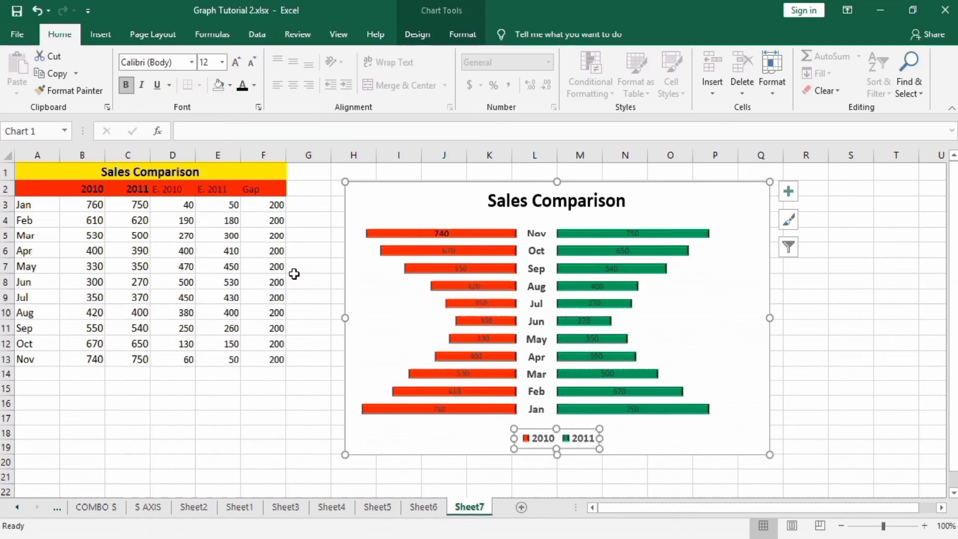